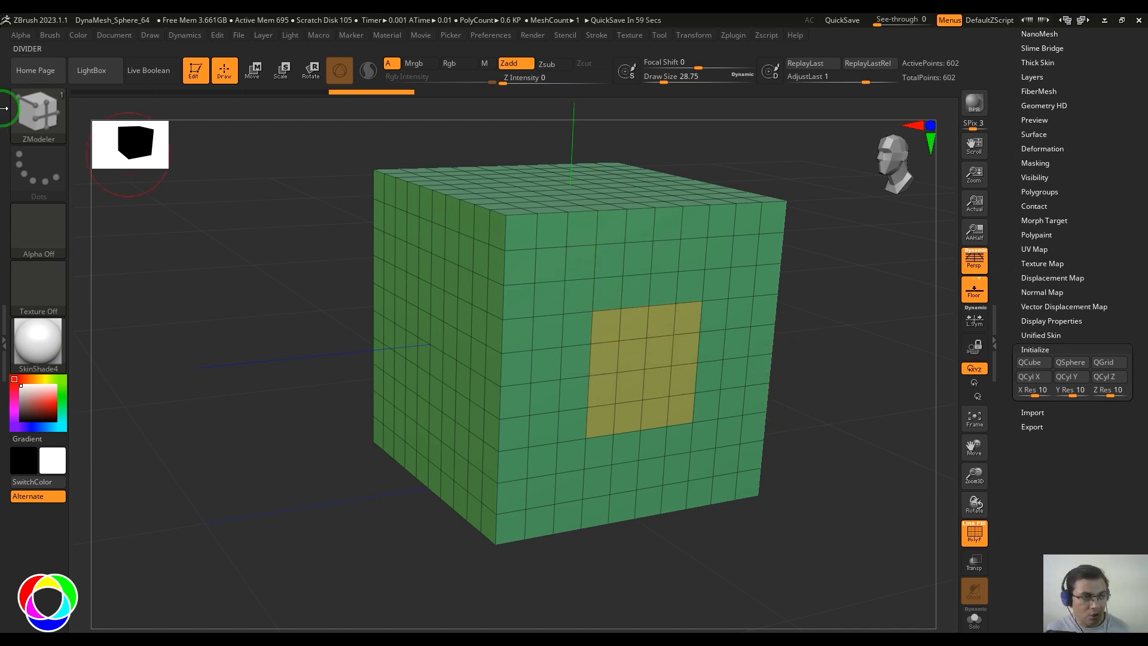
# Select the ZModeler brush for editing the gridded cube.
pyautogui.click(36, 111)
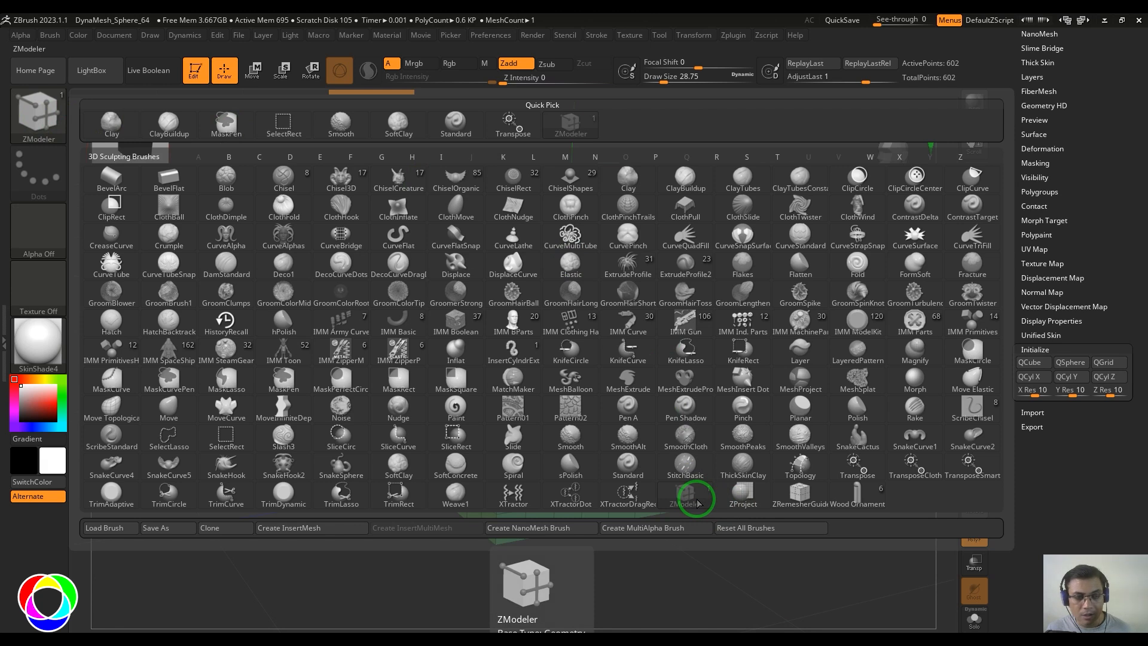
pyautogui.click(687, 496)
pyautogui.press('b')
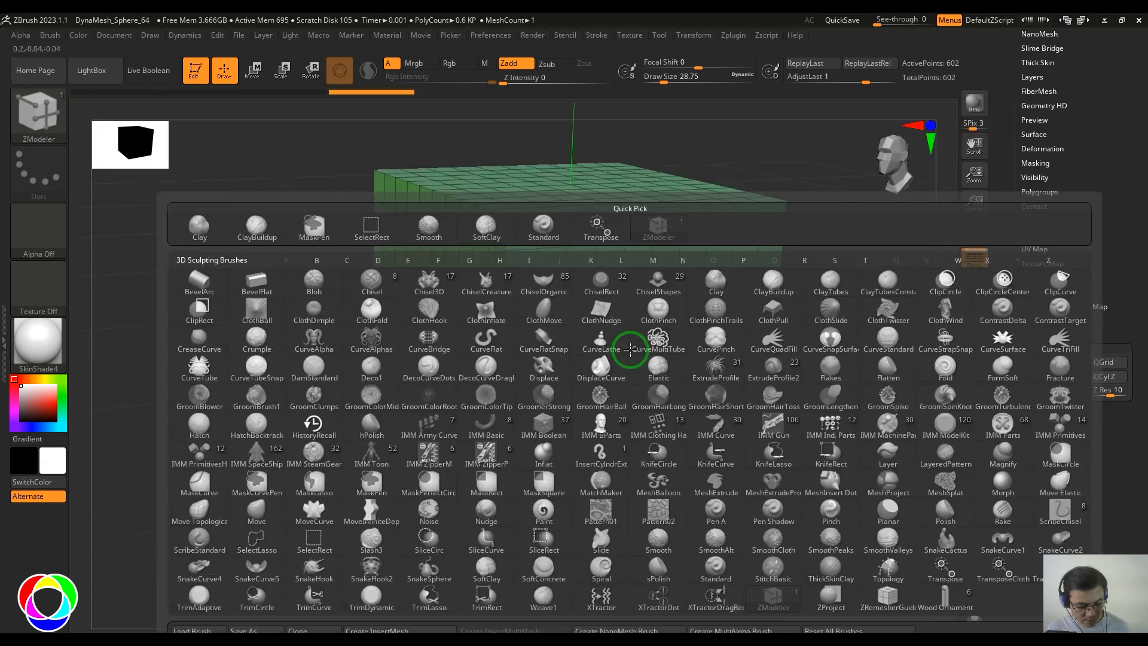
pyautogui.press('Escape')
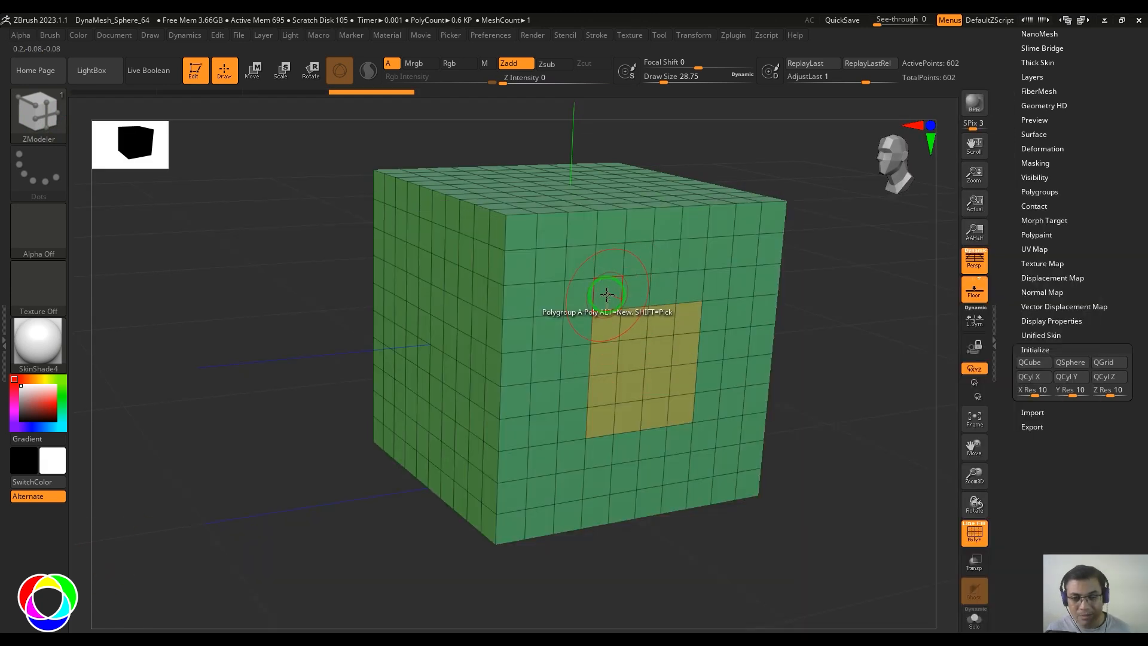
# Set the ZModeler polygon action to Spherize with All Polygons as the target.
pyautogui.press('space')
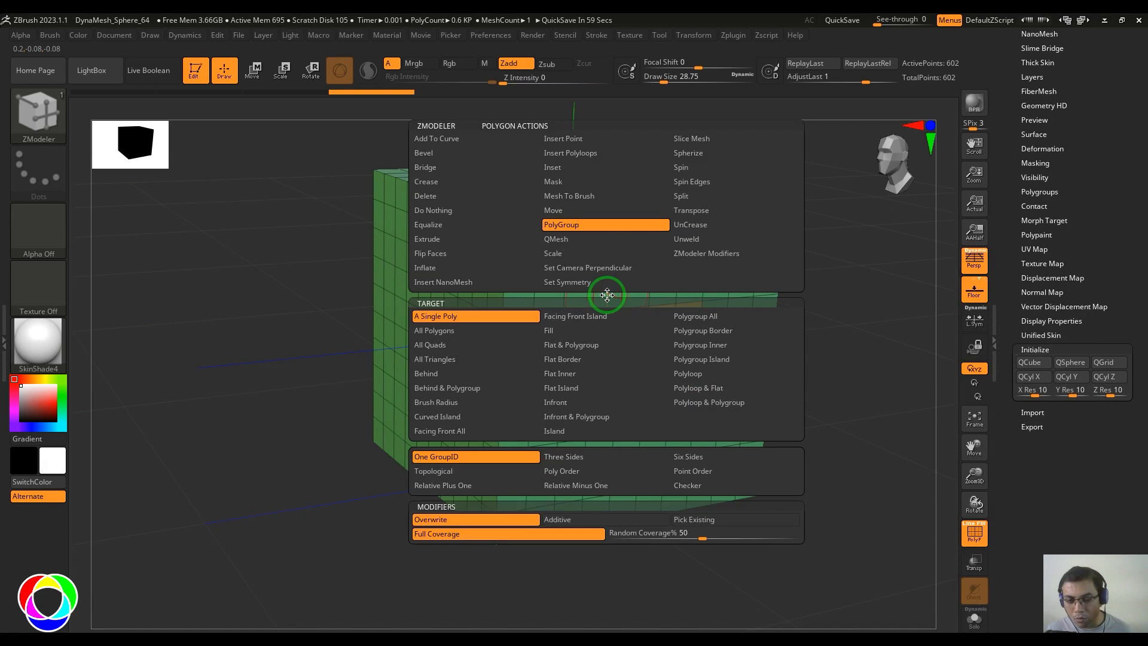
pyautogui.press('space')
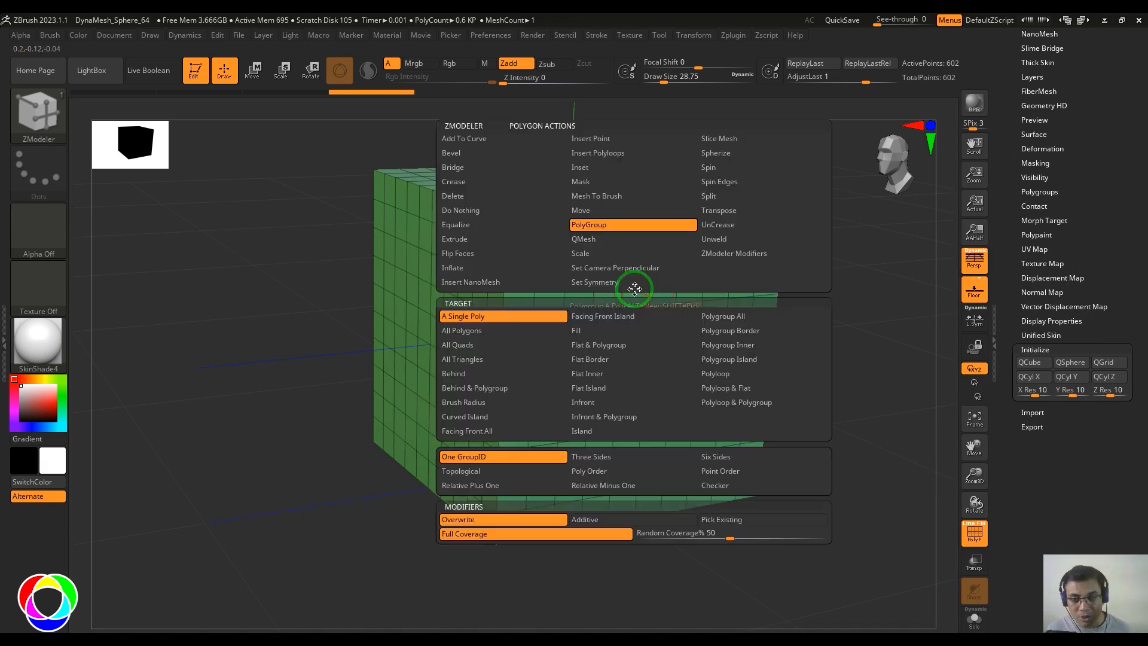
pyautogui.click(713, 153)
pyautogui.click(509, 321)
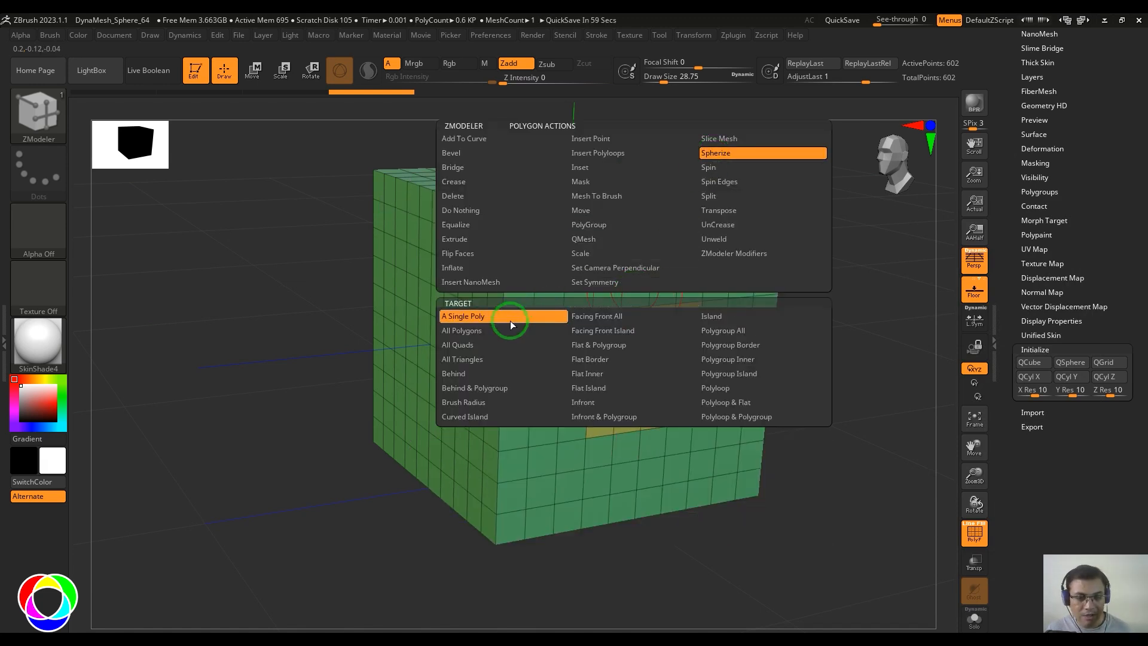
pyautogui.click(480, 332)
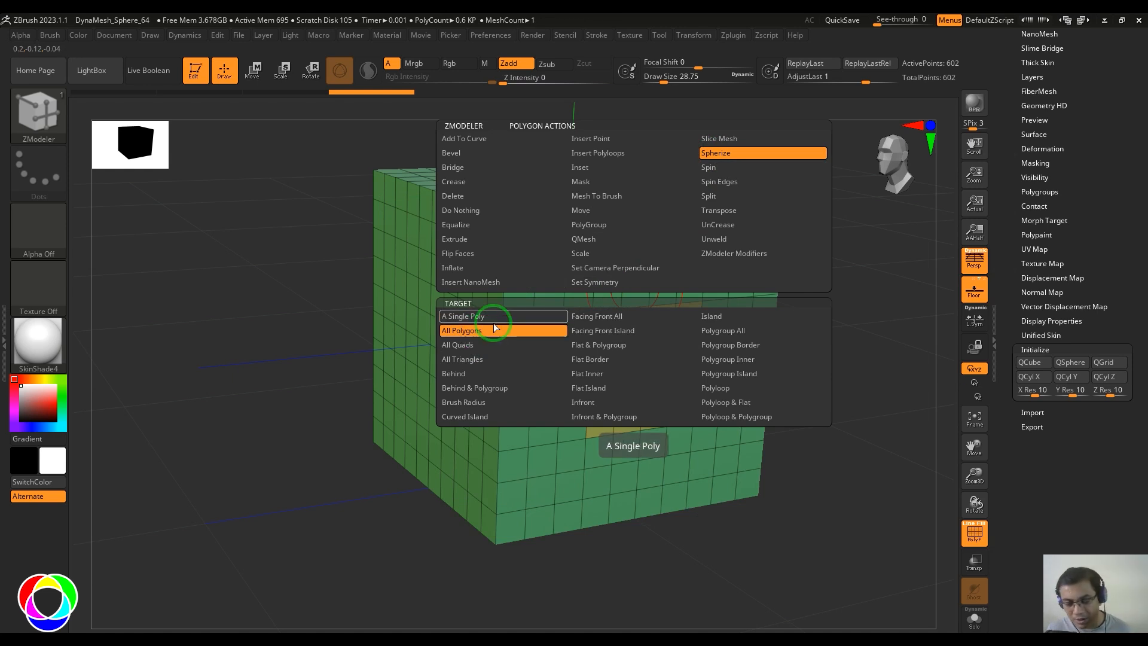
# Try bulging all sides of the cube with Spherize at increasing partial strengths, and undo the attempts.
pyautogui.click(632, 291)
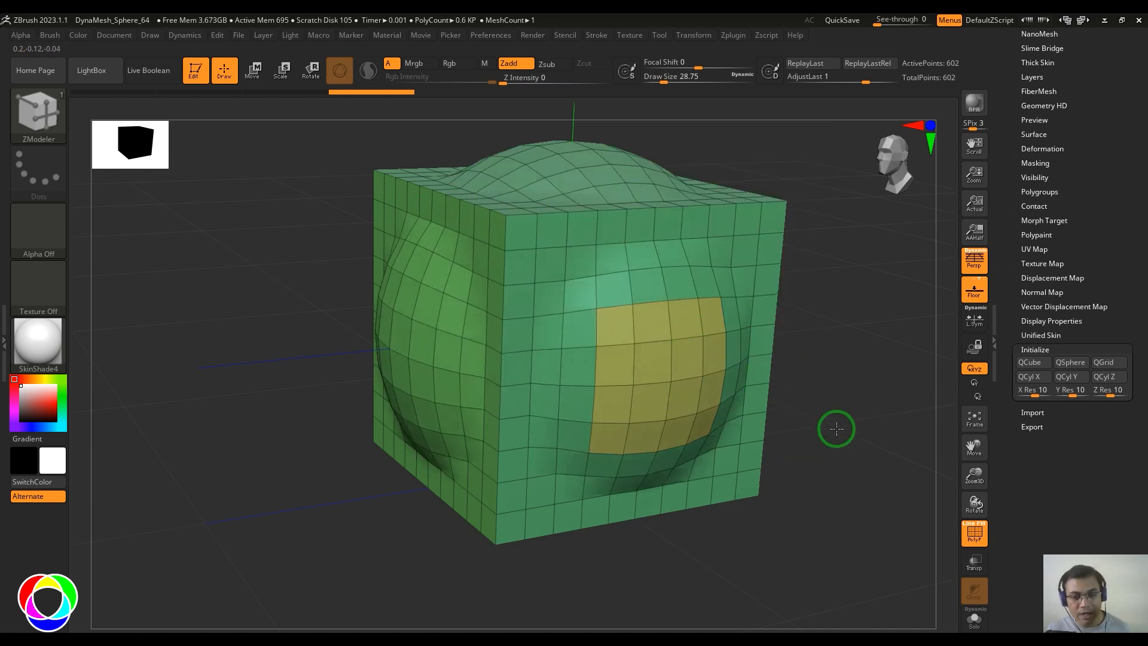
pyautogui.moveTo(835, 429); pyautogui.dragTo(912, 438)
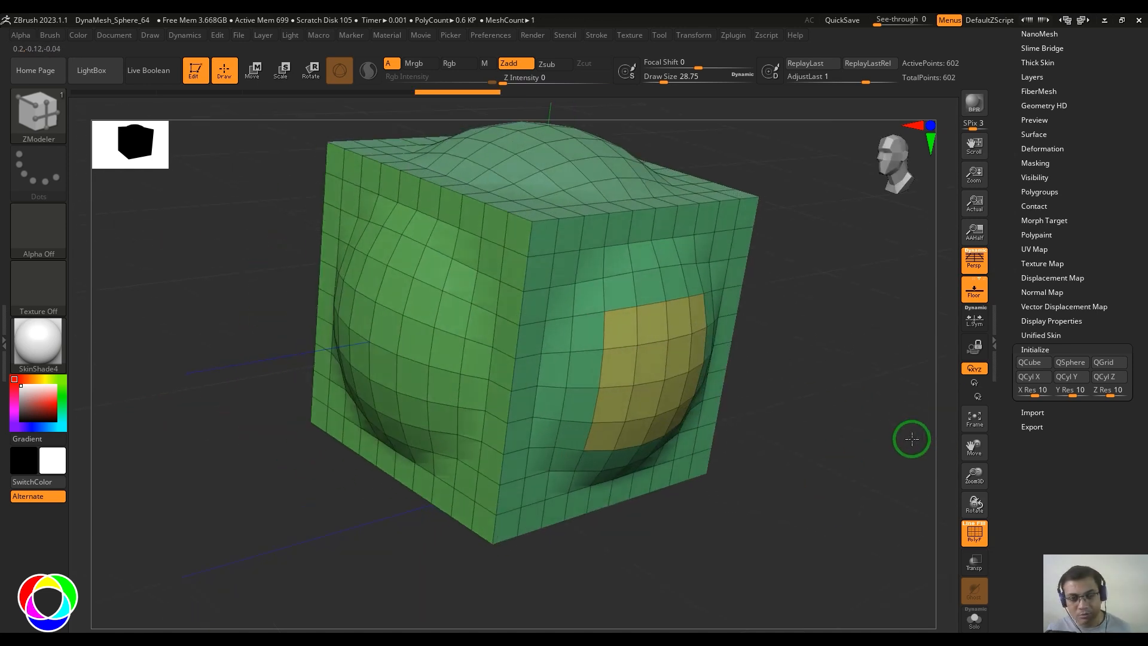
pyautogui.click(619, 308)
pyautogui.click(623, 291)
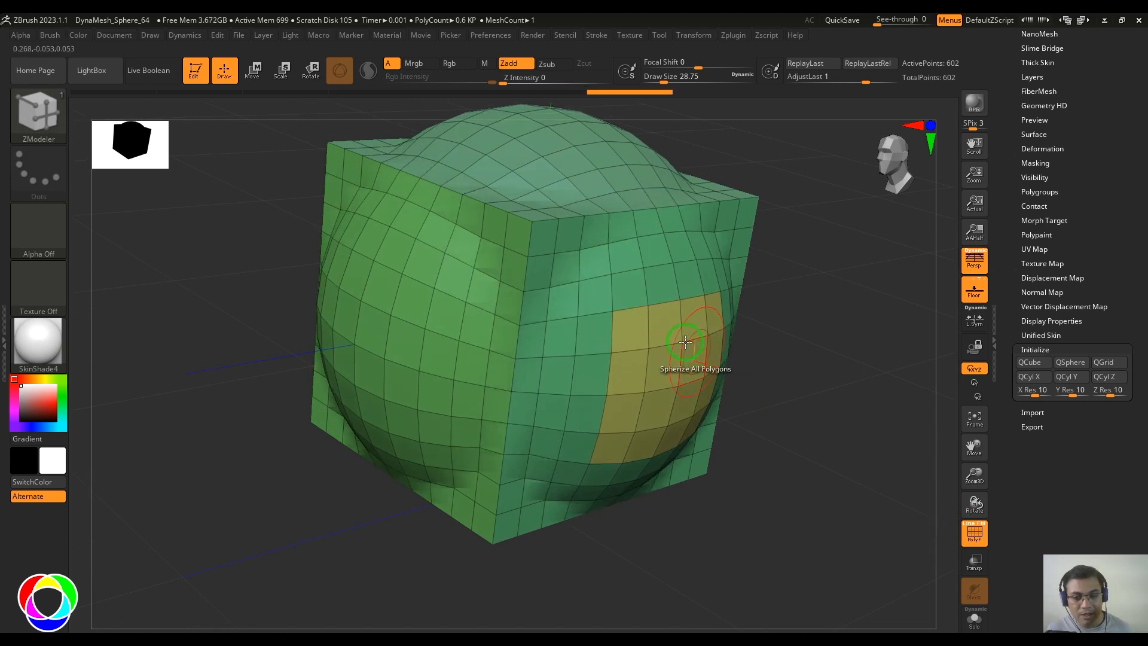
pyautogui.click(619, 290)
pyautogui.hotkey('ctrl', 'z')
pyautogui.hotkey('ctrl', 'z')
pyautogui.hotkey('ctrl', 'z')
pyautogui.hotkey('ctrl', 'z')
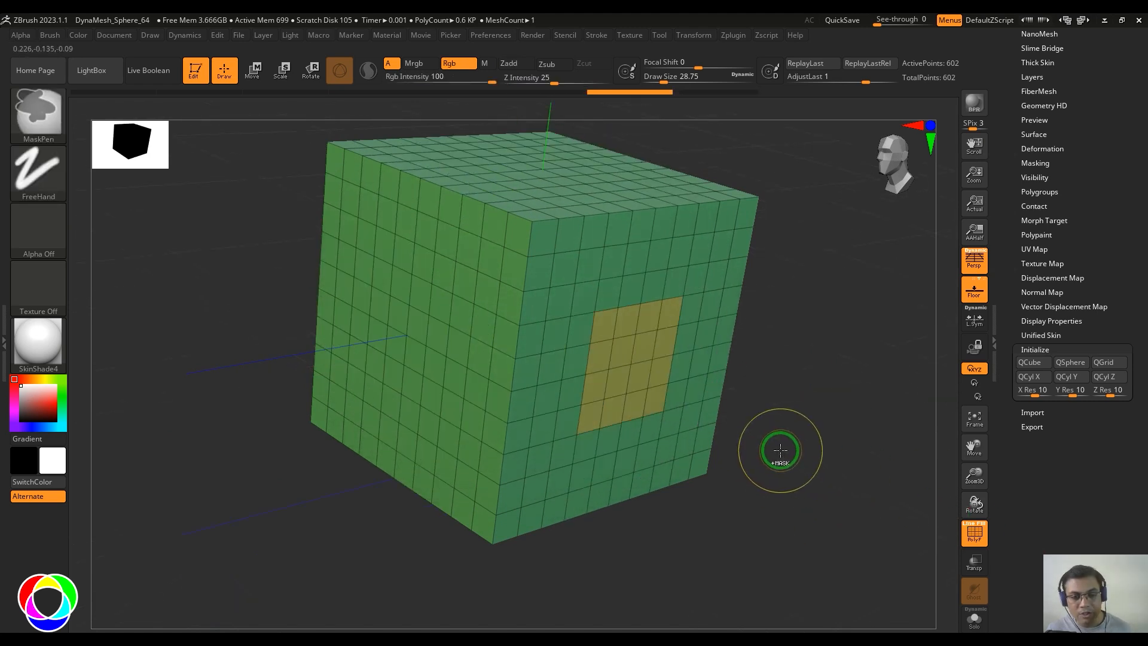
# Try spherizing all of the cube's polygons into a full sphere, and undo it to restore the cube.
pyautogui.click(607, 301)
pyautogui.click(661, 330)
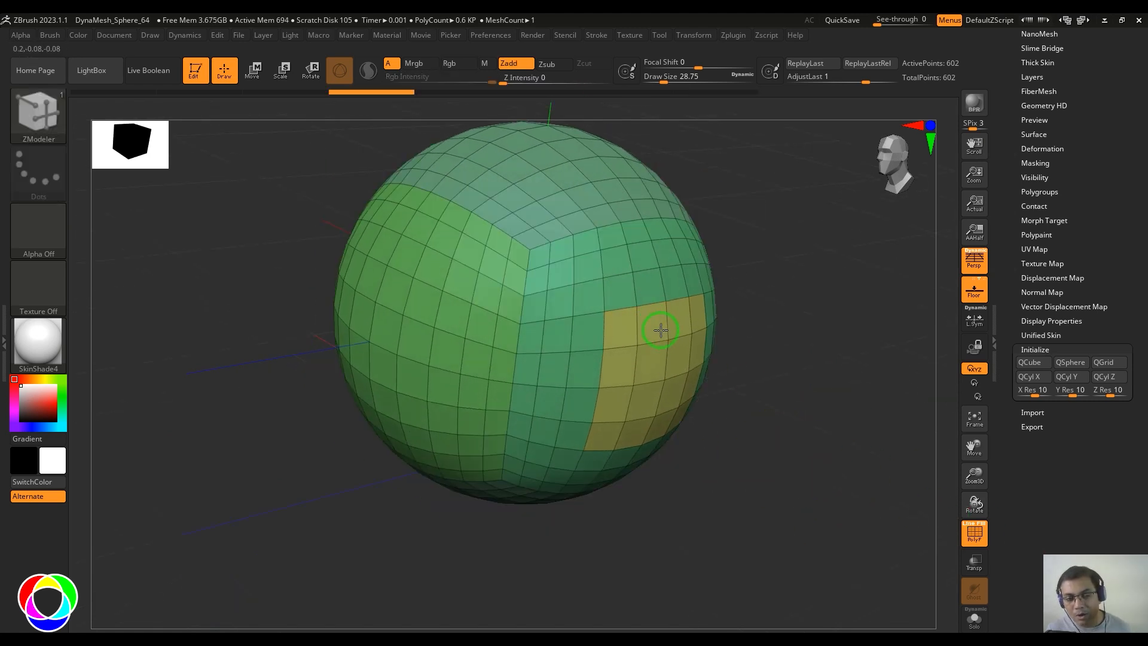
pyautogui.hotkey('ctrl', 'z')
pyautogui.hotkey('ctrl', 'z')
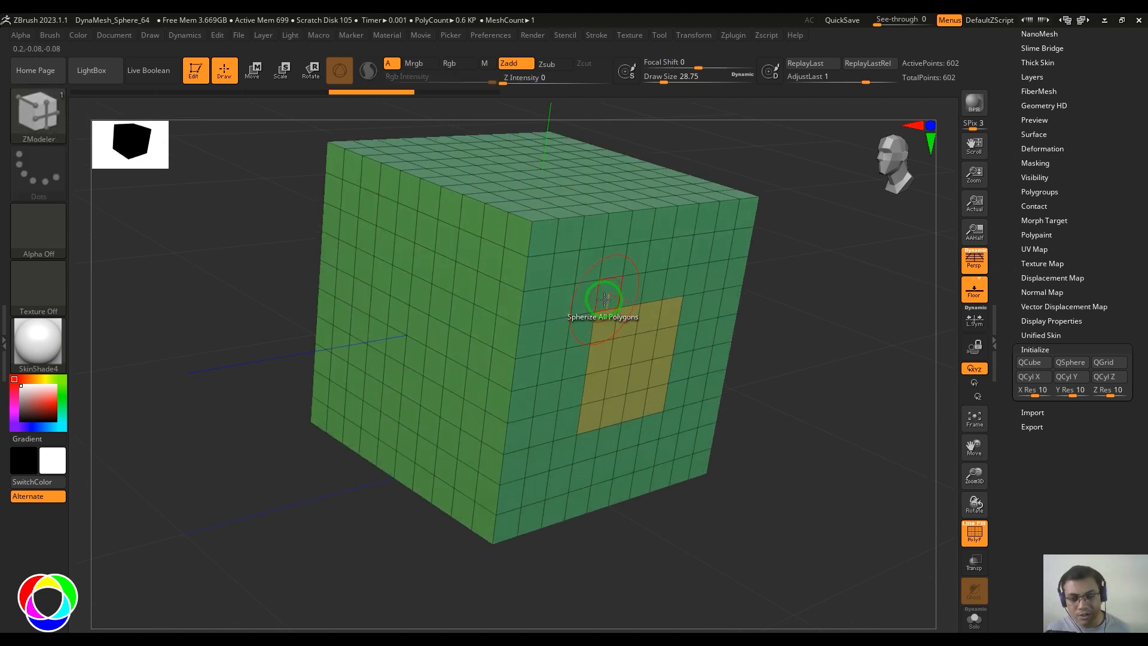
pyautogui.moveTo(619, 307); pyautogui.dragTo(694, 404)
pyautogui.moveTo(757, 422)
pyautogui.mouseDown()
pyautogui.moveTo(859, 402)
pyautogui.moveTo(828, 431)
pyautogui.moveTo(843, 387)
pyautogui.moveTo(832, 420)
pyautogui.mouseUp()
pyautogui.press('ctrl')
pyautogui.hotkey('ctrl', 'z')
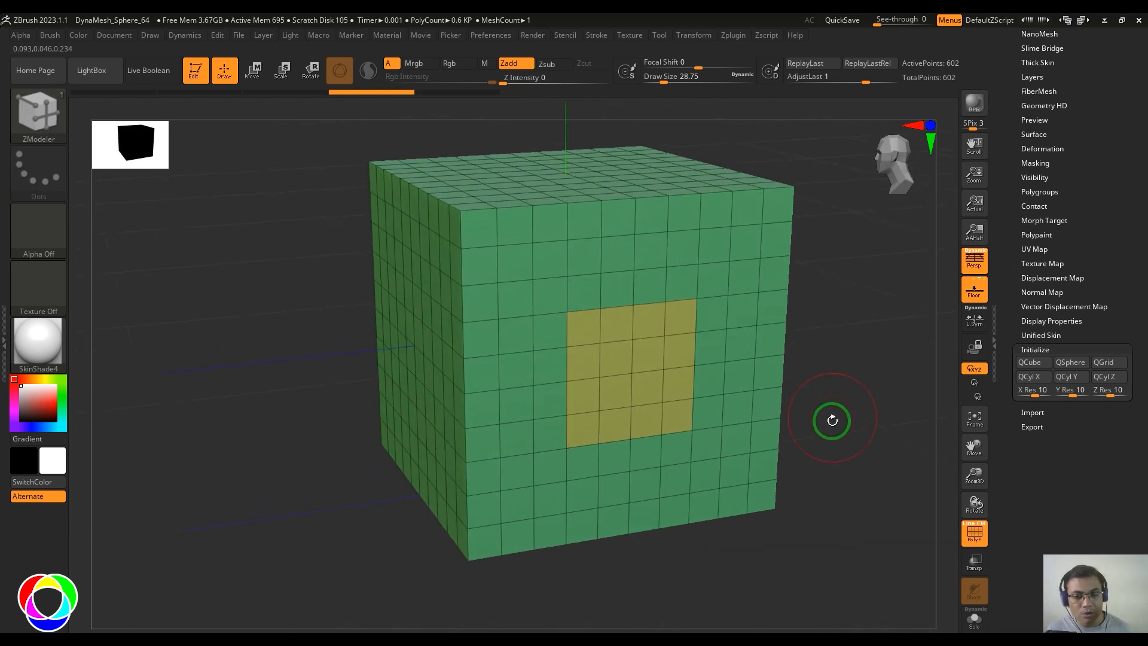
# Change the Spherize target to Polygroup Island and round the cube's yellow square polygroup into a circle.
pyautogui.press('space')
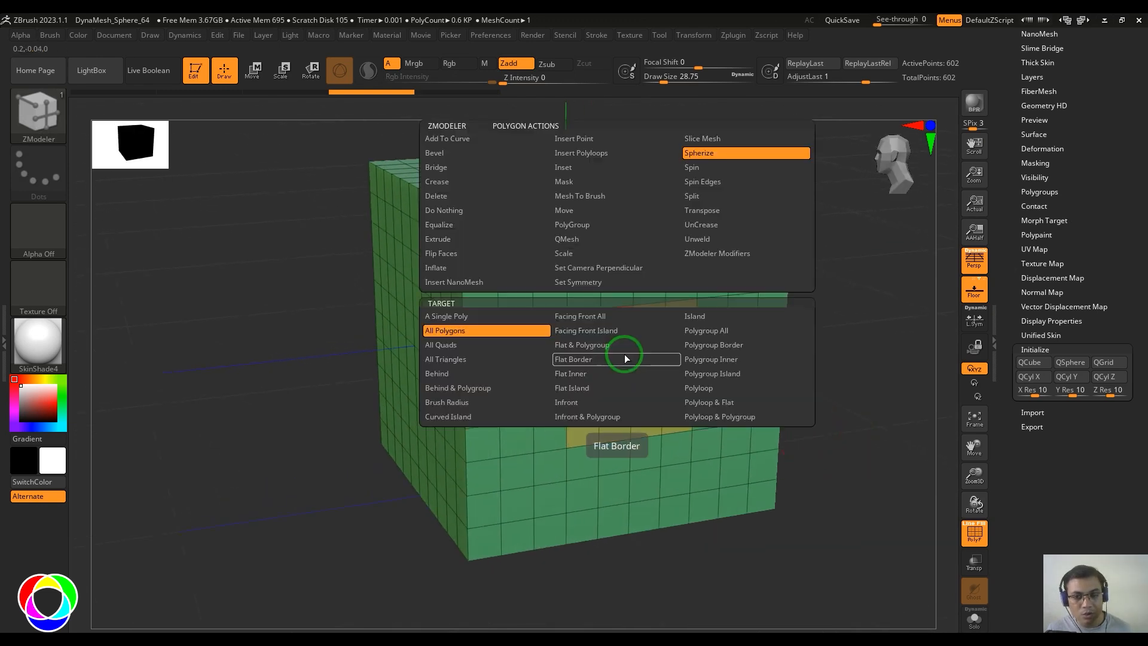
pyautogui.click(714, 374)
pyautogui.moveTo(604, 338); pyautogui.dragTo(688, 392)
pyautogui.moveTo(805, 407); pyautogui.dragTo(879, 418)
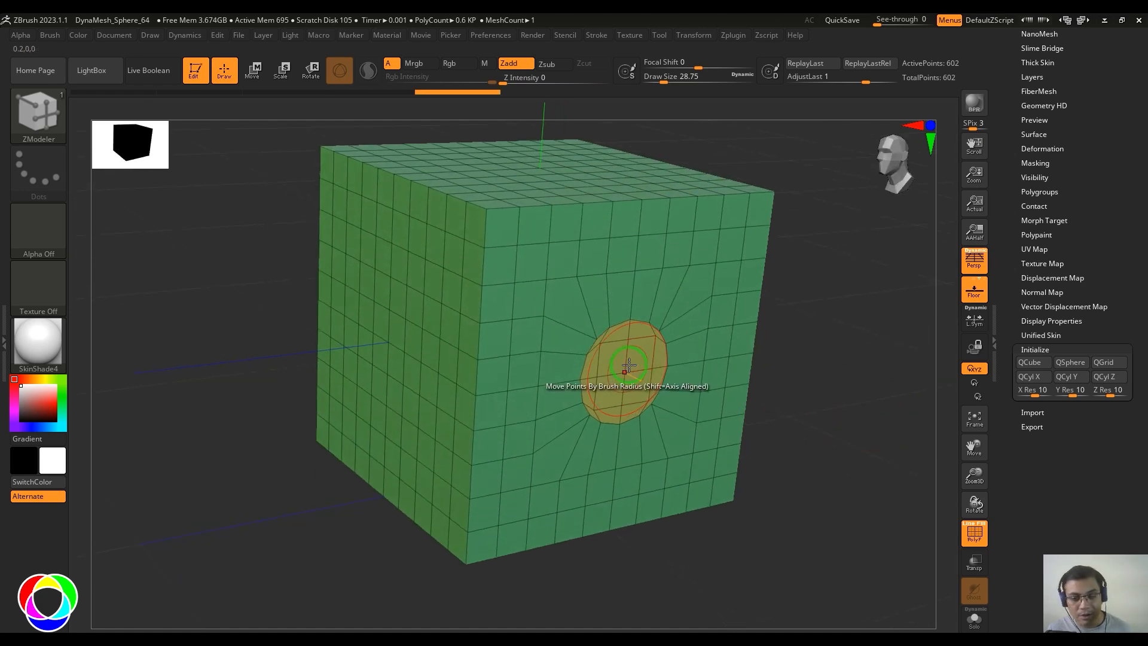
# Try extruding the yellow circular polygroup island outward into a long cylinder, and undo the extrusion.
pyautogui.press('space')
pyautogui.click(471, 240)
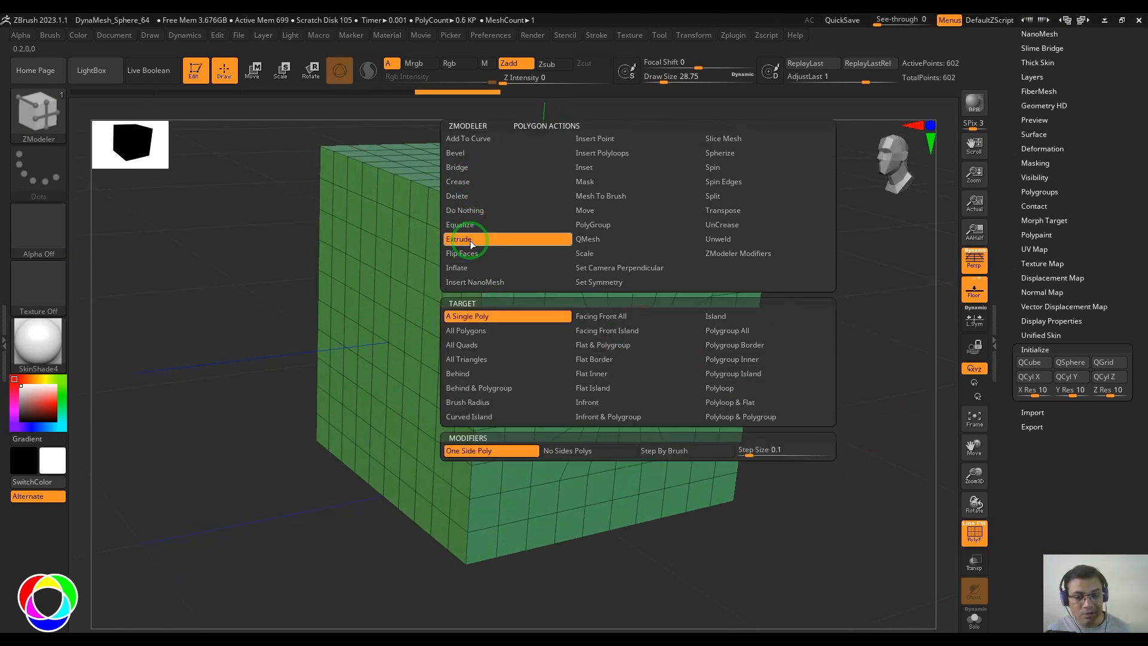
pyautogui.click(737, 374)
pyautogui.moveTo(618, 359); pyautogui.dragTo(891, 517)
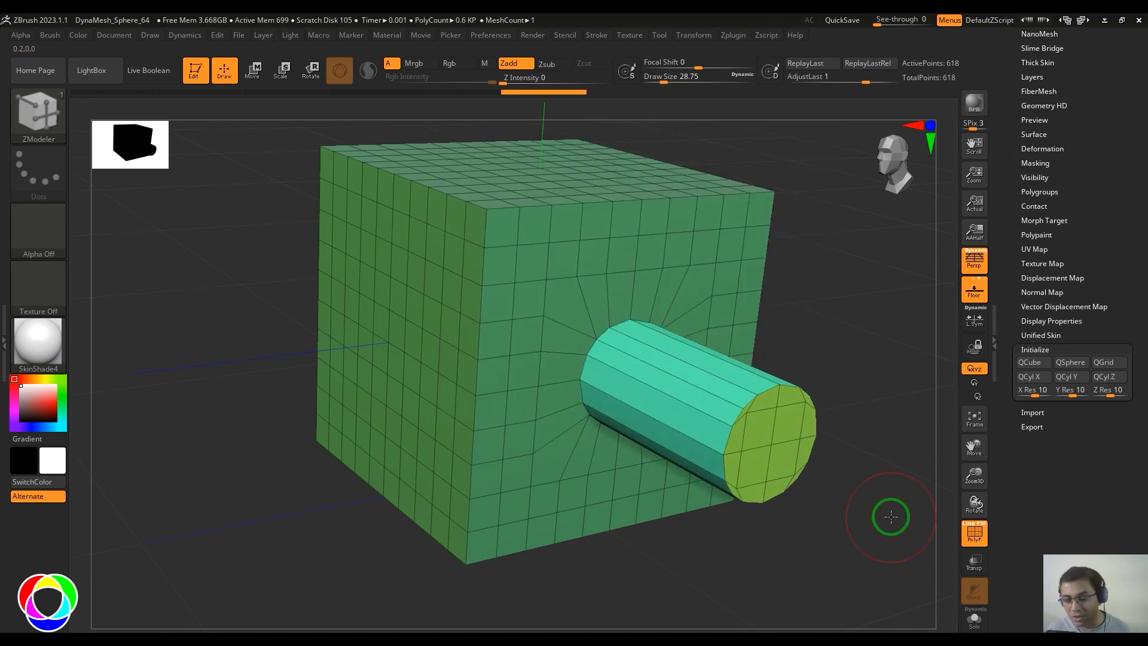
pyautogui.moveTo(854, 386)
pyautogui.mouseDown()
pyautogui.moveTo(838, 351)
pyautogui.moveTo(838, 369)
pyautogui.moveTo(826, 361)
pyautogui.moveTo(820, 387)
pyautogui.moveTo(781, 428)
pyautogui.moveTo(815, 403)
pyautogui.moveTo(840, 402)
pyautogui.moveTo(851, 384)
pyautogui.moveTo(838, 375)
pyautogui.moveTo(841, 404)
pyautogui.moveTo(946, 443)
pyautogui.mouseUp()
pyautogui.hotkey('ctrl', 'z')
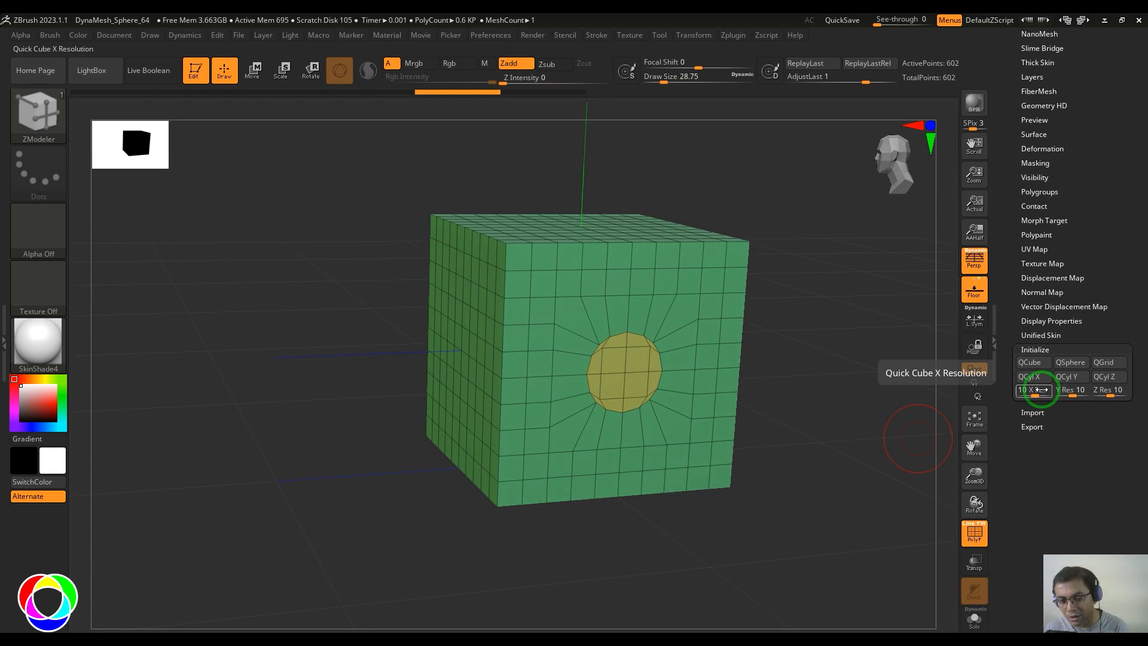
# Set the Initialize Y and Z resolution to 2 and replace the cube with a QCyl X cylinder.
pyautogui.click(1074, 390)
pyautogui.write('2')
pyautogui.click(1104, 391)
pyautogui.write('2')
pyautogui.click(1031, 378)
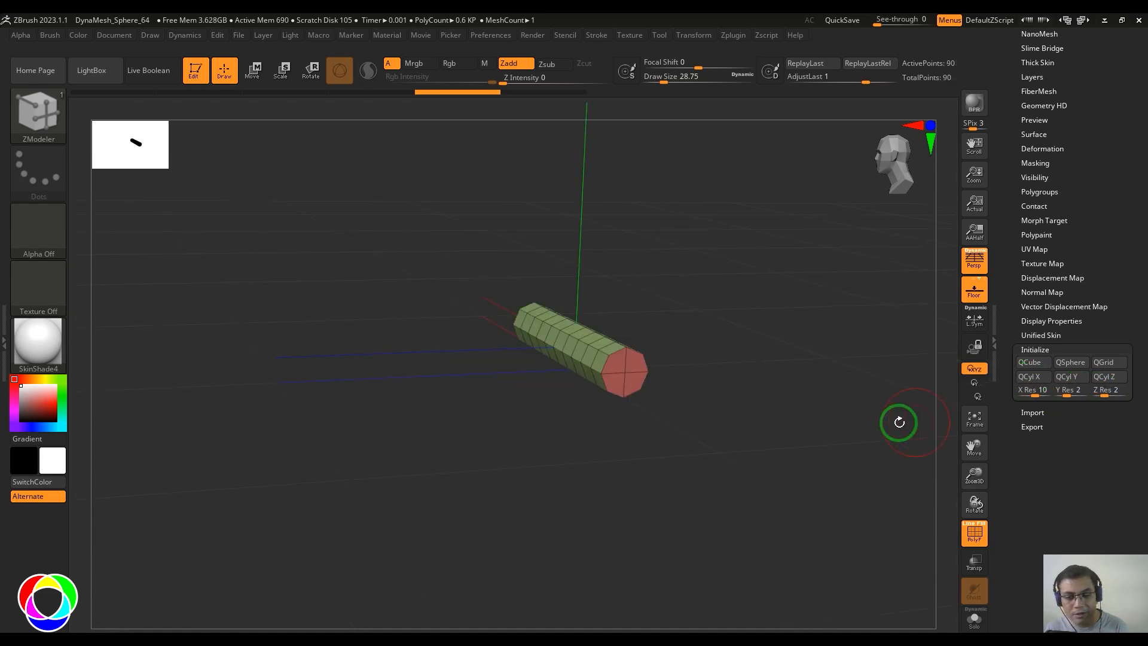
# In a straight front view without perspective, isolate the cylinder's four middle segments, give them their own polygroup, and show the whole mesh again.
pyautogui.moveTo(899, 423); pyautogui.dragTo(782, 405)
pyautogui.keyDown('alt'); pyautogui.moveTo(782, 405); pyautogui.dragTo(867, 439); pyautogui.keyUp('alt')
pyautogui.press('p')
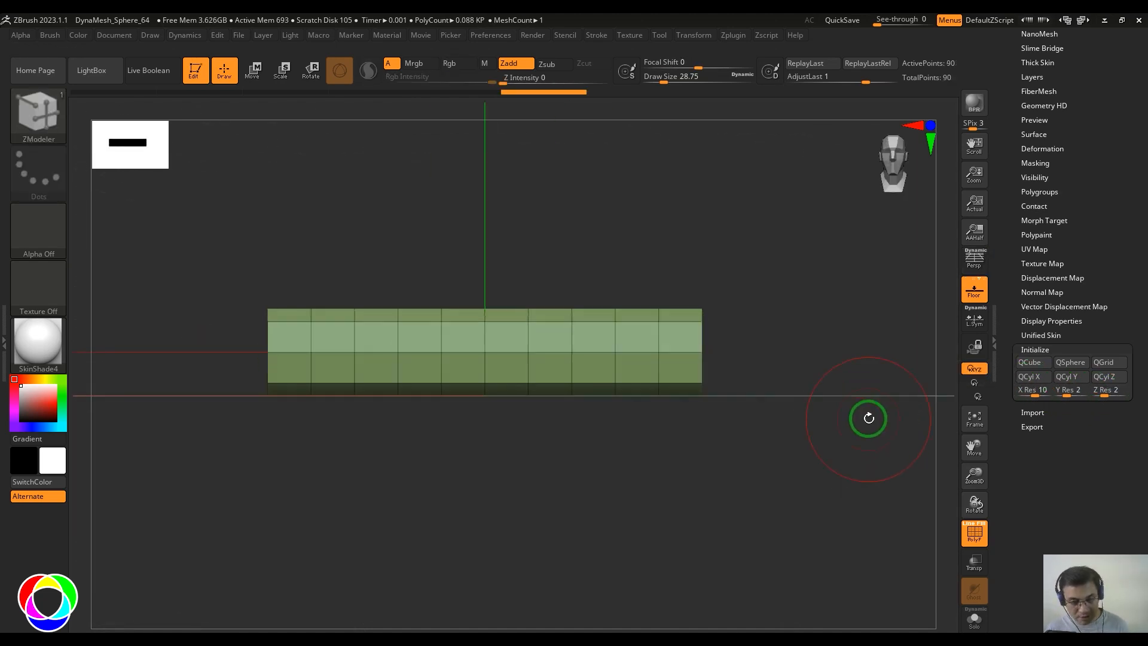
pyautogui.keyDown('ctrl'); pyautogui.keyDown('shift'); pyautogui.moveTo(385, 283); pyautogui.dragTo(587, 477); pyautogui.keyUp('shift'); pyautogui.keyUp('ctrl')
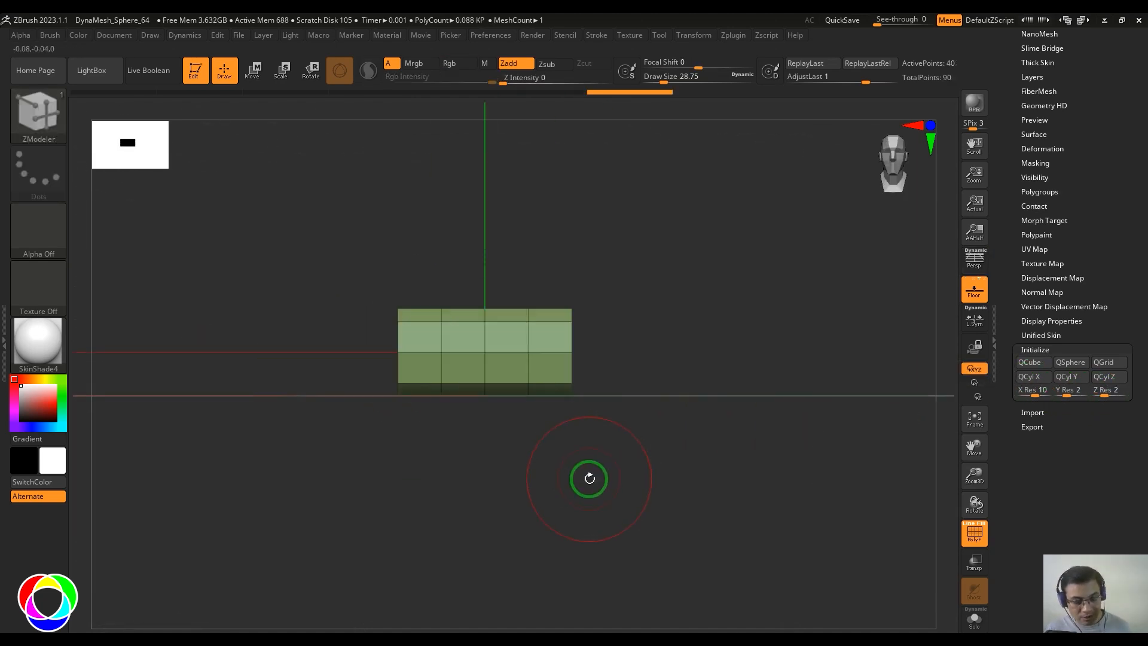
pyautogui.keyDown('ctrl'); pyautogui.keyDown('shift'); pyautogui.click(659, 469); pyautogui.keyUp('shift'); pyautogui.keyUp('ctrl')
pyautogui.moveTo(707, 497); pyautogui.dragTo(661, 521)
pyautogui.keyDown('alt'); pyautogui.moveTo(661, 520); pyautogui.dragTo(712, 516); pyautogui.keyUp('alt')
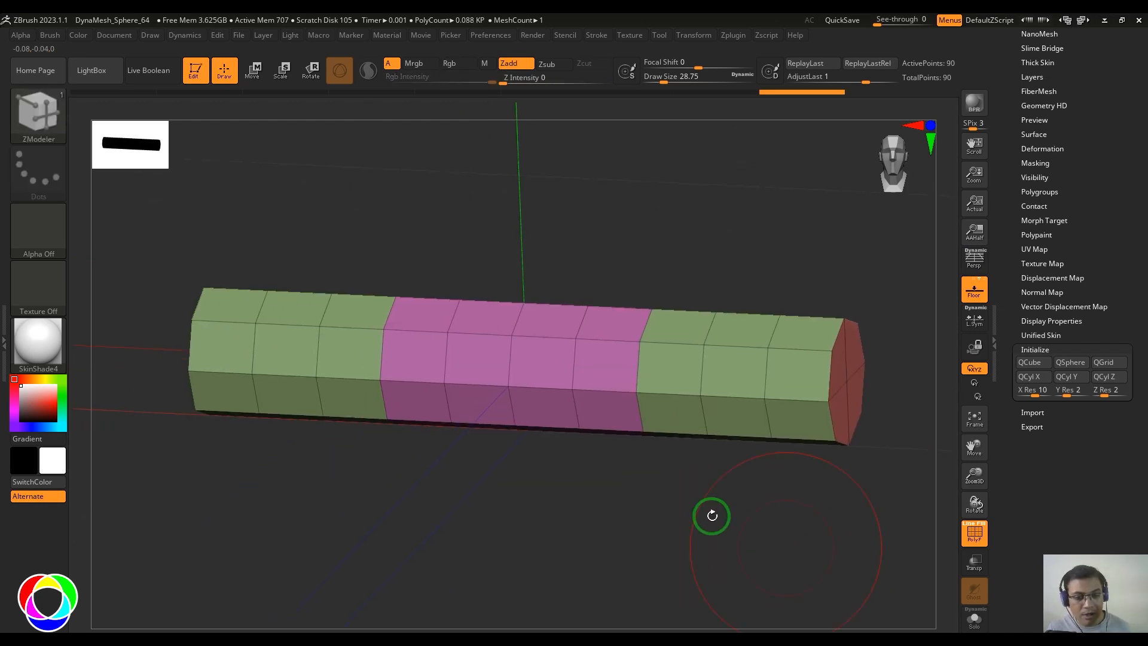
# Spherize the cylinder's pink middle polygroup island into a ball.
pyautogui.press('space')
pyautogui.click(689, 153)
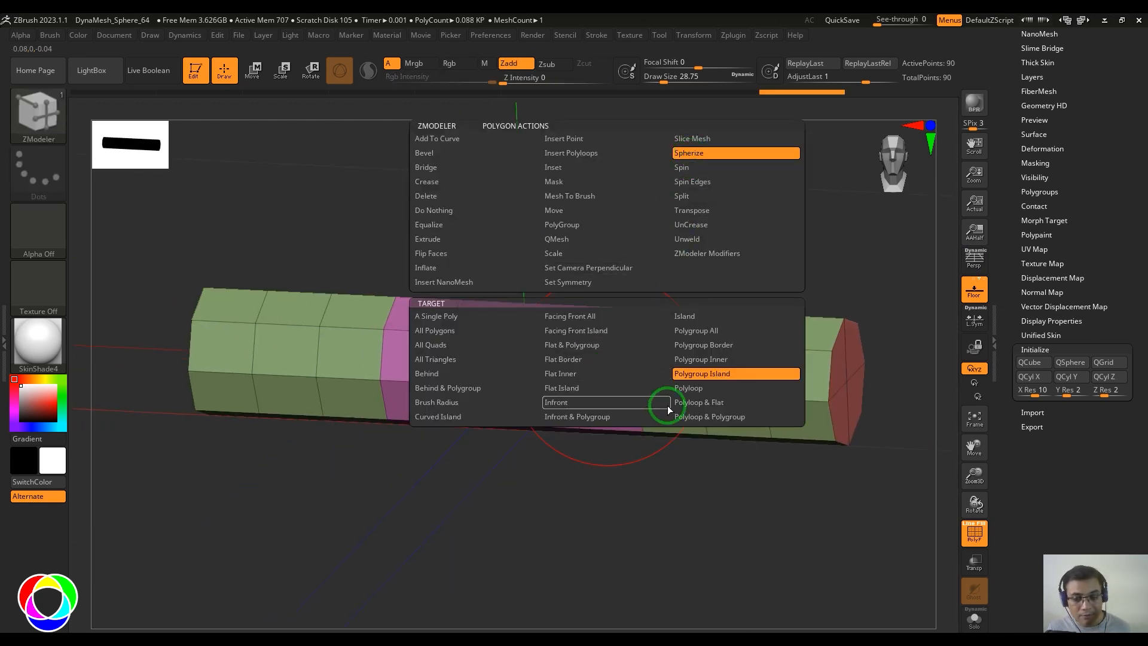
pyautogui.click(706, 362)
pyautogui.moveTo(558, 351); pyautogui.dragTo(653, 523)
# Apply the ZModeler Transpose action to the pink ball's polygroup island, masking the rest of the cylinder.
pyautogui.press('w')
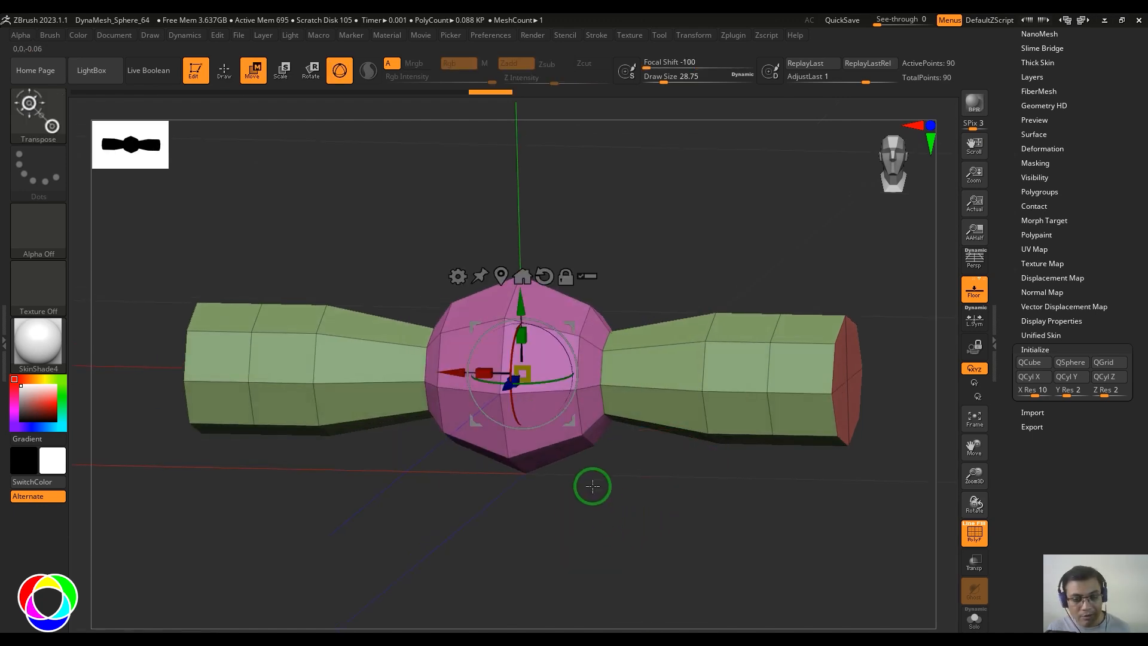
pyautogui.press('b')
pyautogui.press('z')
pyautogui.press('m')
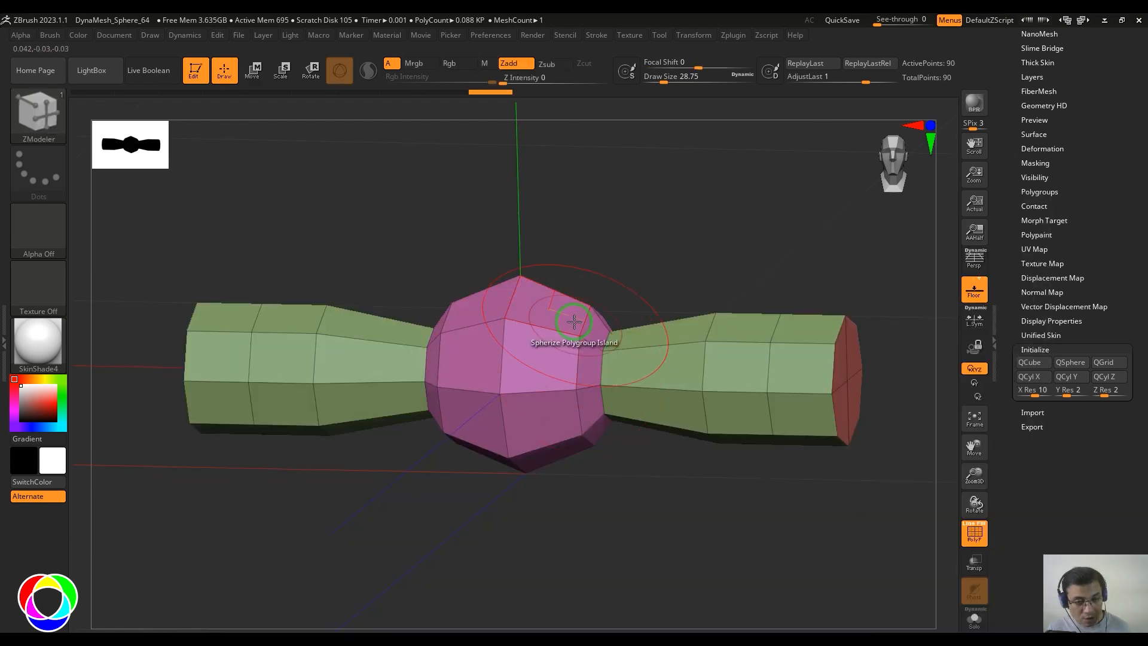
pyautogui.press('space')
pyautogui.click(627, 210)
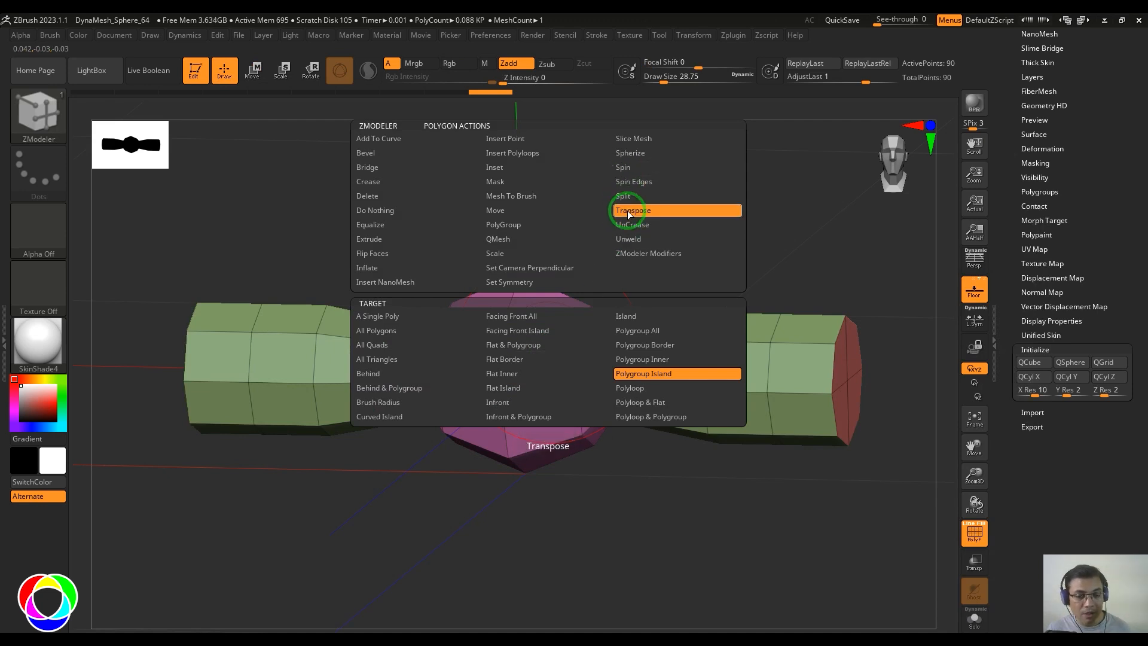
pyautogui.click(538, 353)
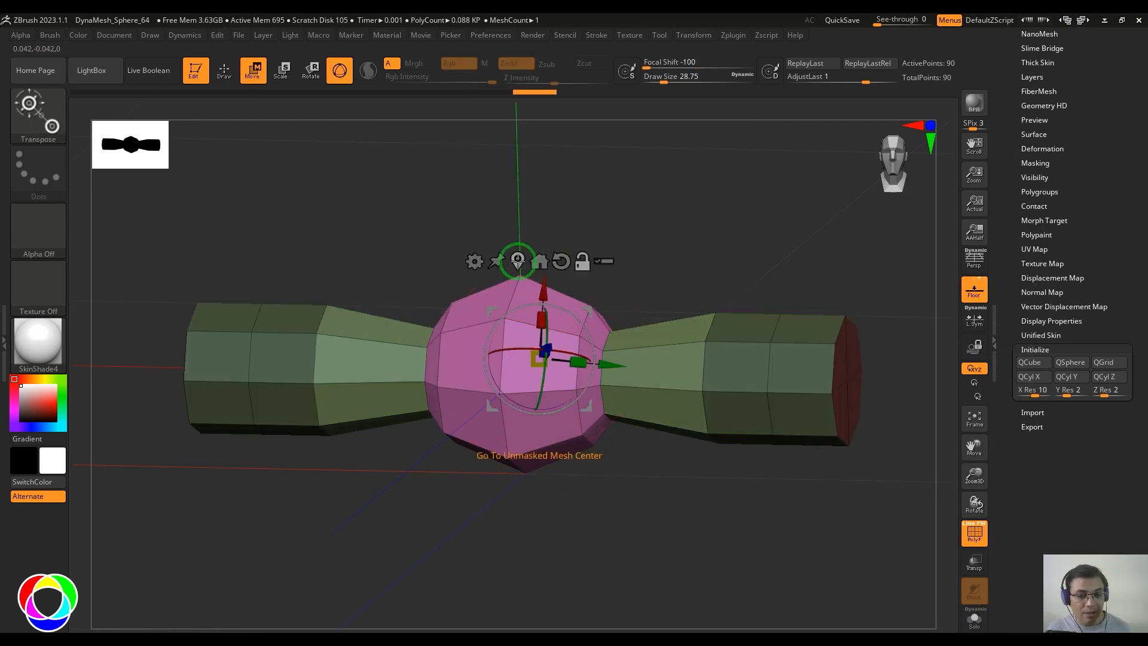
# Center the gizmo on the unmasked ball with its orientation reset, scale the ball up uniformly, and clear the mask.
pyautogui.click(544, 275)
pyautogui.moveTo(524, 373); pyautogui.dragTo(584, 411)
pyautogui.keyDown('ctrl'); pyautogui.moveTo(774, 490); pyautogui.dragTo(766, 449); pyautogui.keyUp('ctrl')
pyautogui.moveTo(766, 448); pyautogui.dragTo(742, 436)
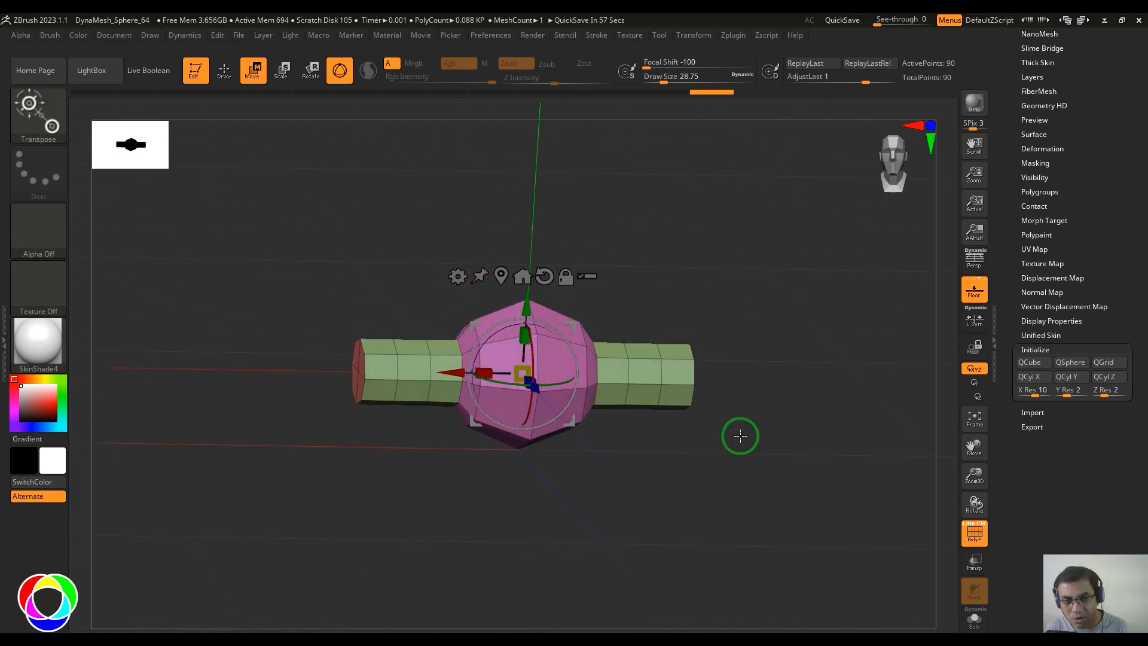
# Open the Male.ZPR project from LightBox without saving the current changes, and bring the figure into view.
pyautogui.click(93, 71)
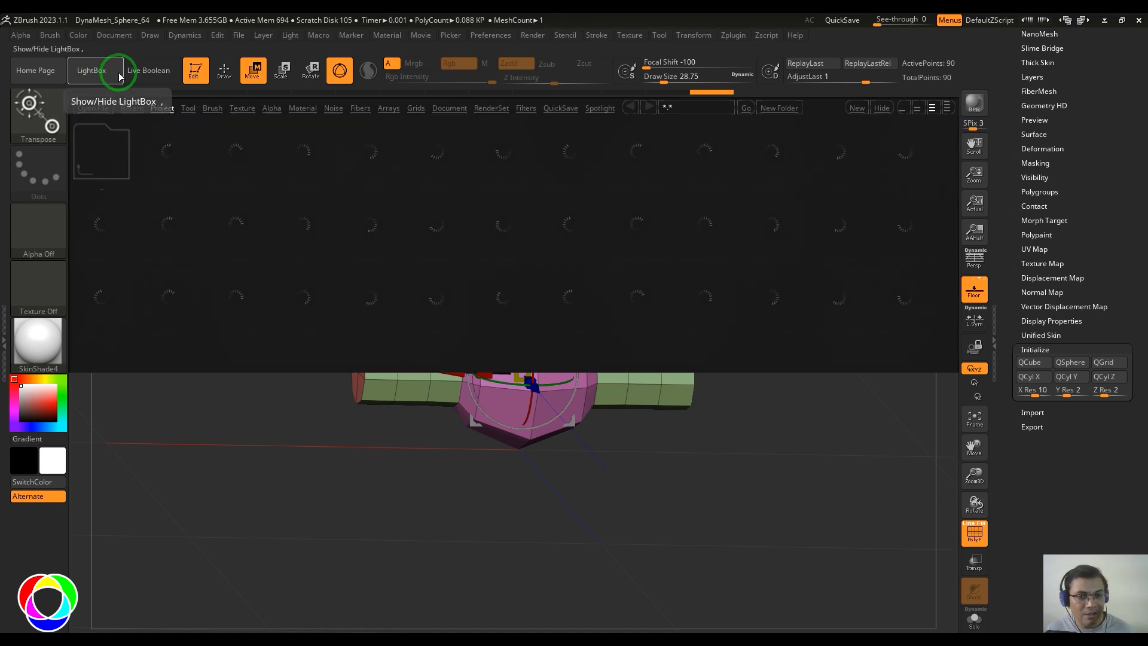
pyautogui.doubleClick(840, 228)
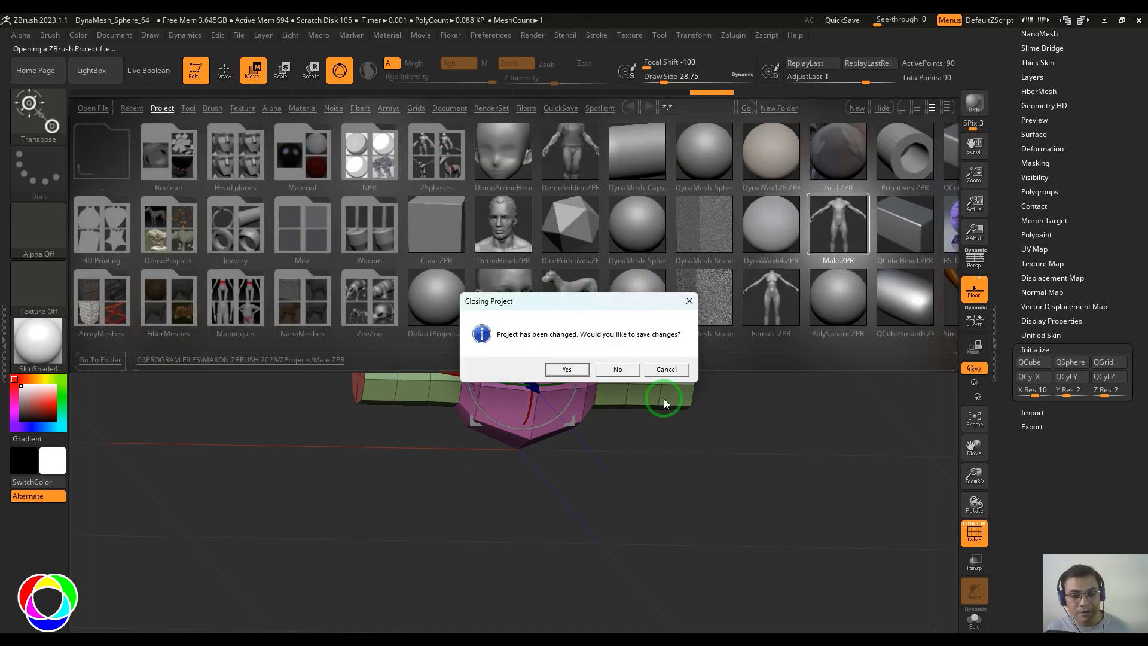
pyautogui.click(628, 371)
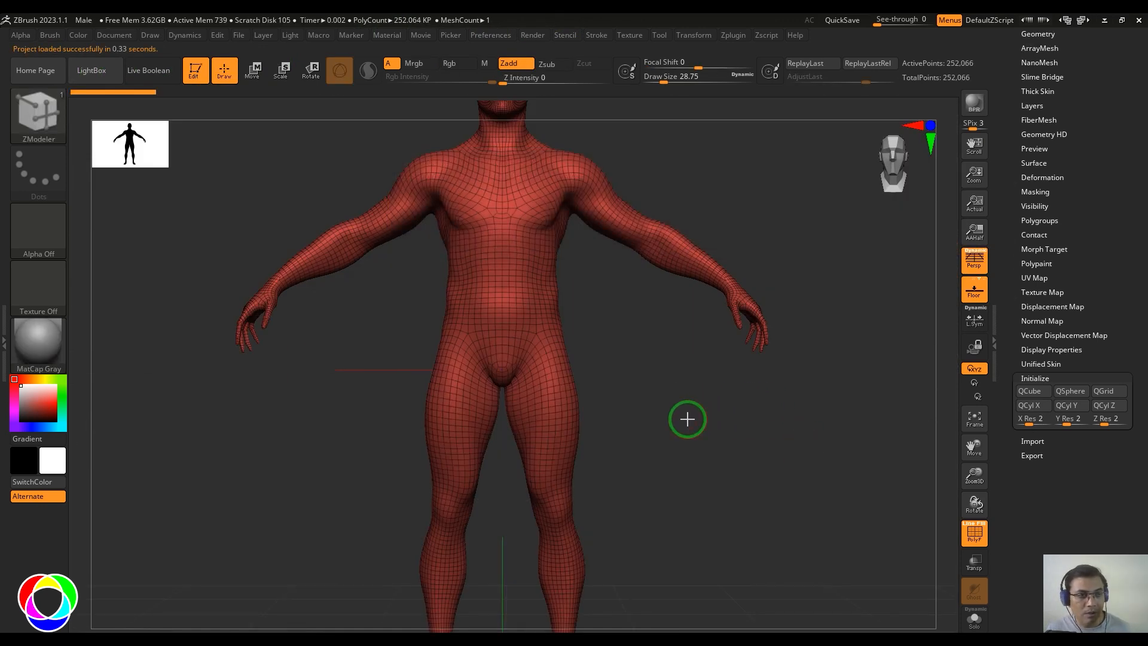
pyautogui.keyDown('alt'); pyautogui.moveTo(686, 418); pyautogui.dragTo(736, 435); pyautogui.keyUp('alt')
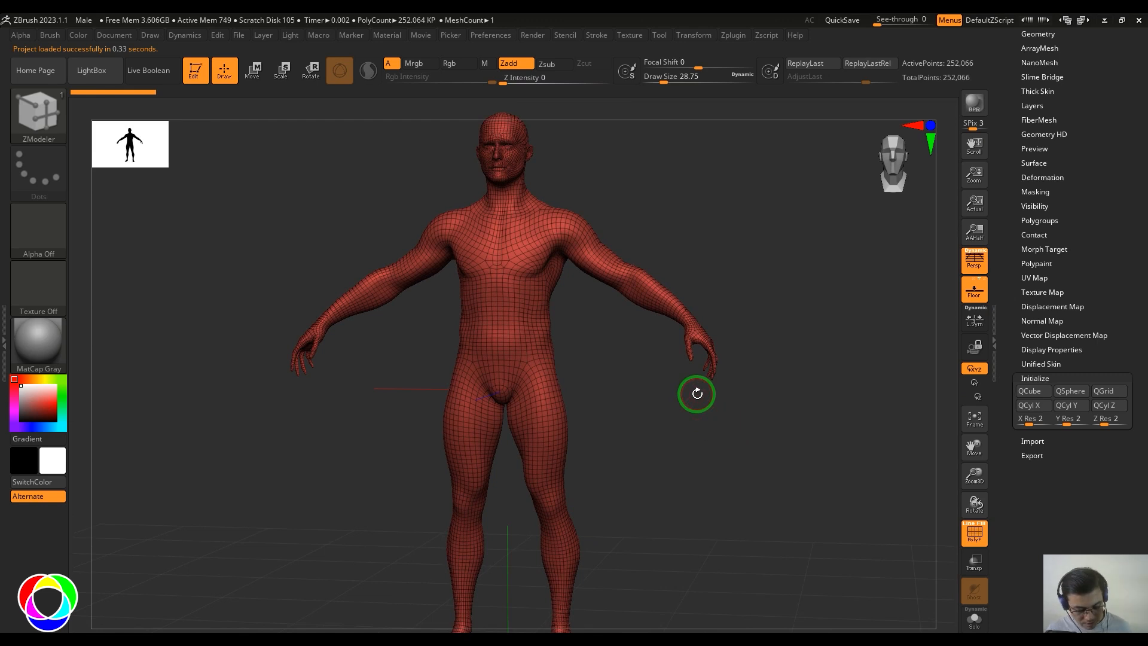
# Activate the ZModeler brush, drop the male figure to subdivision level 1 and delete its higher subdivision levels.
pyautogui.press('b')
pyautogui.press('z')
pyautogui.press('m')
pyautogui.moveTo(1059, 162); pyautogui.dragTo(1103, 289)
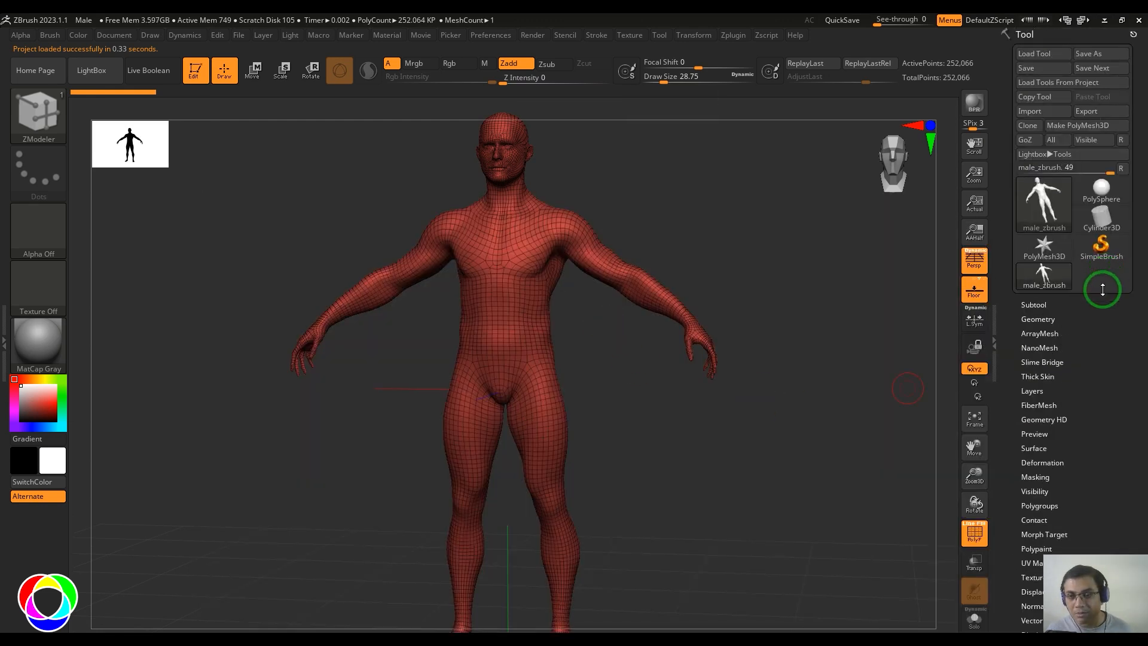
pyautogui.click(1035, 304)
pyautogui.click(1034, 67)
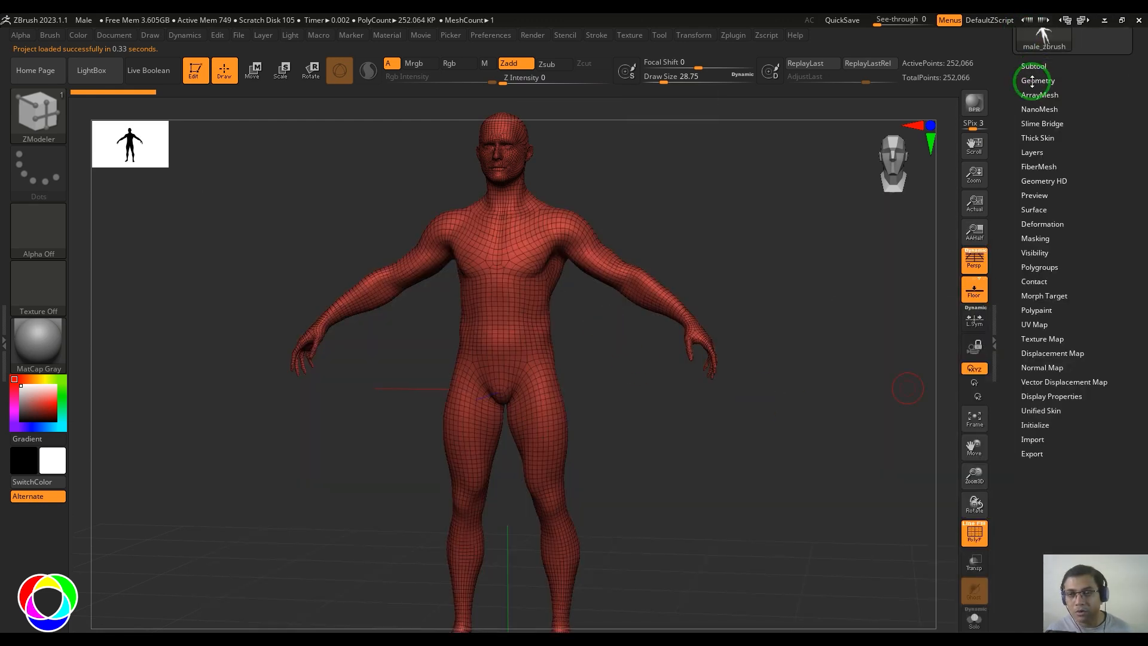
pyautogui.click(1038, 80)
pyautogui.click(1084, 166)
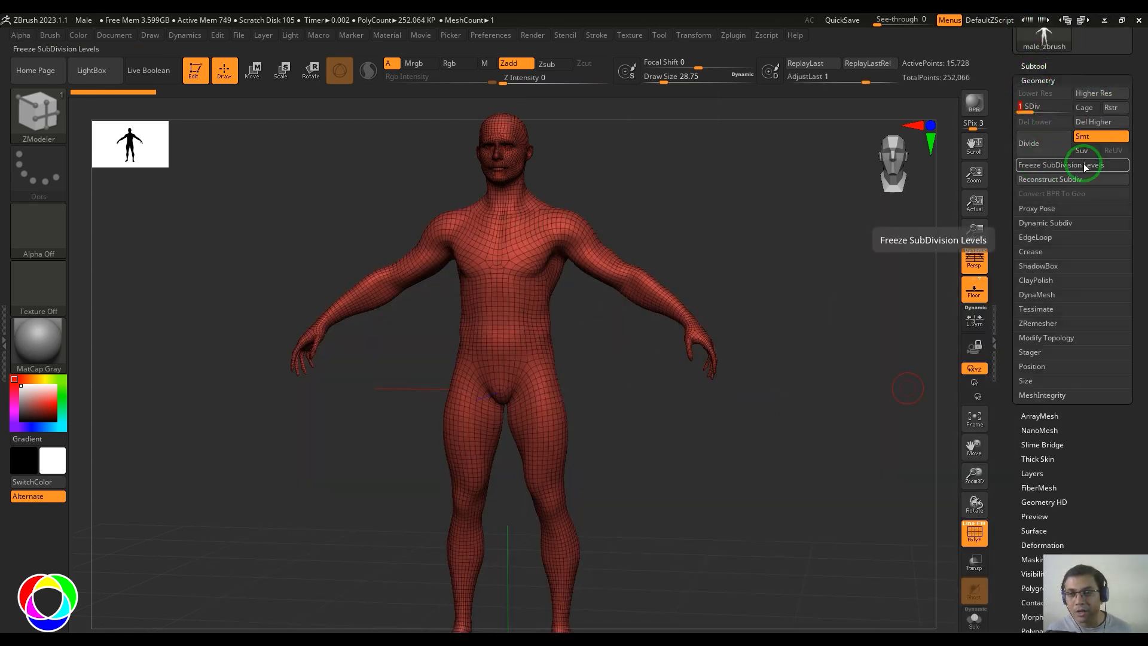
pyautogui.click(1100, 123)
# Set the ZModeler polygon action to Spherize with the All Polygons target and partially spherize the figure so the torso swells.
pyautogui.moveTo(700, 414)
pyautogui.keyDown('alt'); pyautogui.mouseDown()
pyautogui.moveTo(707, 551)
pyautogui.moveTo(692, 543)
pyautogui.moveTo(672, 472)
pyautogui.moveTo(715, 227)
pyautogui.mouseUp(); pyautogui.keyUp('alt')
pyautogui.press('space')
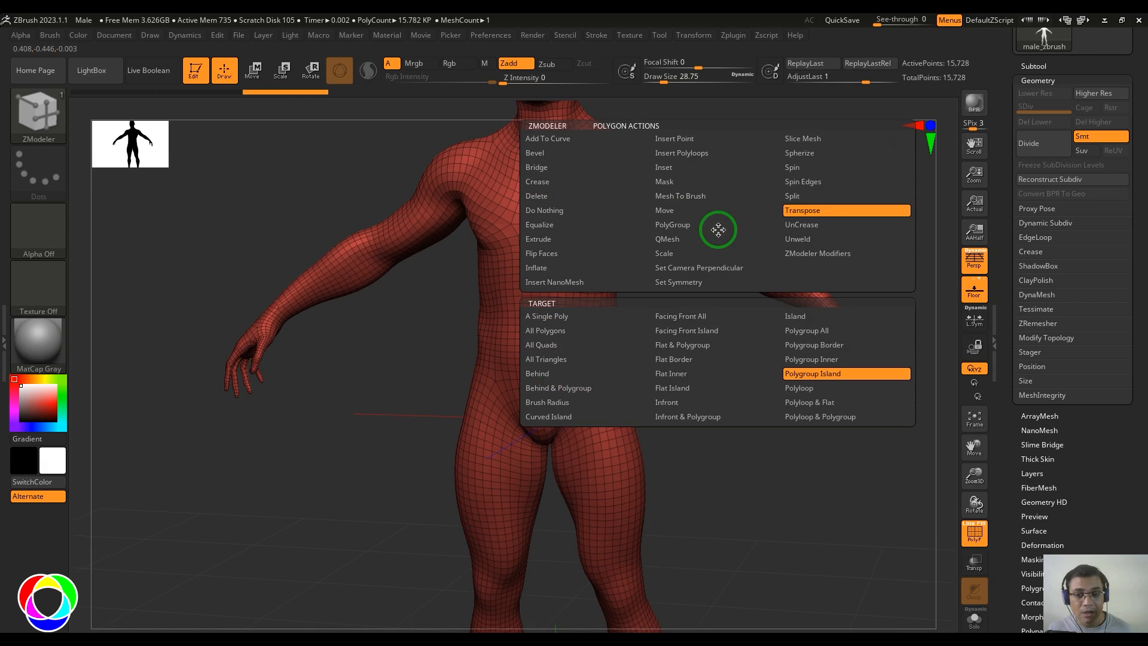
pyautogui.click(558, 330)
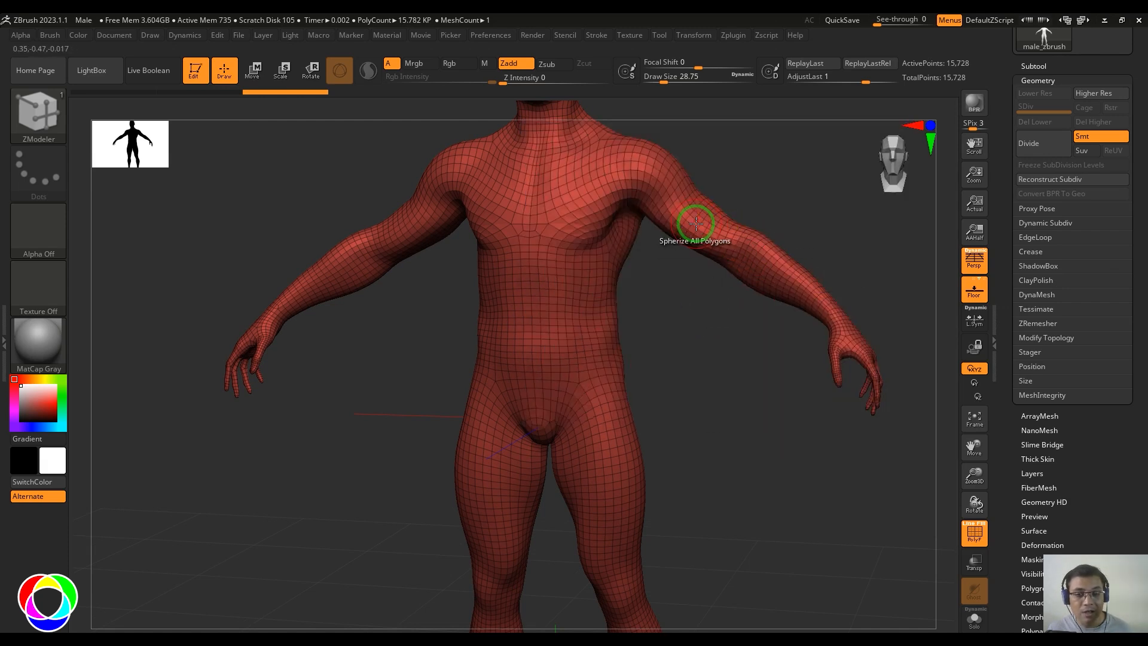
pyautogui.moveTo(696, 224); pyautogui.dragTo(710, 231)
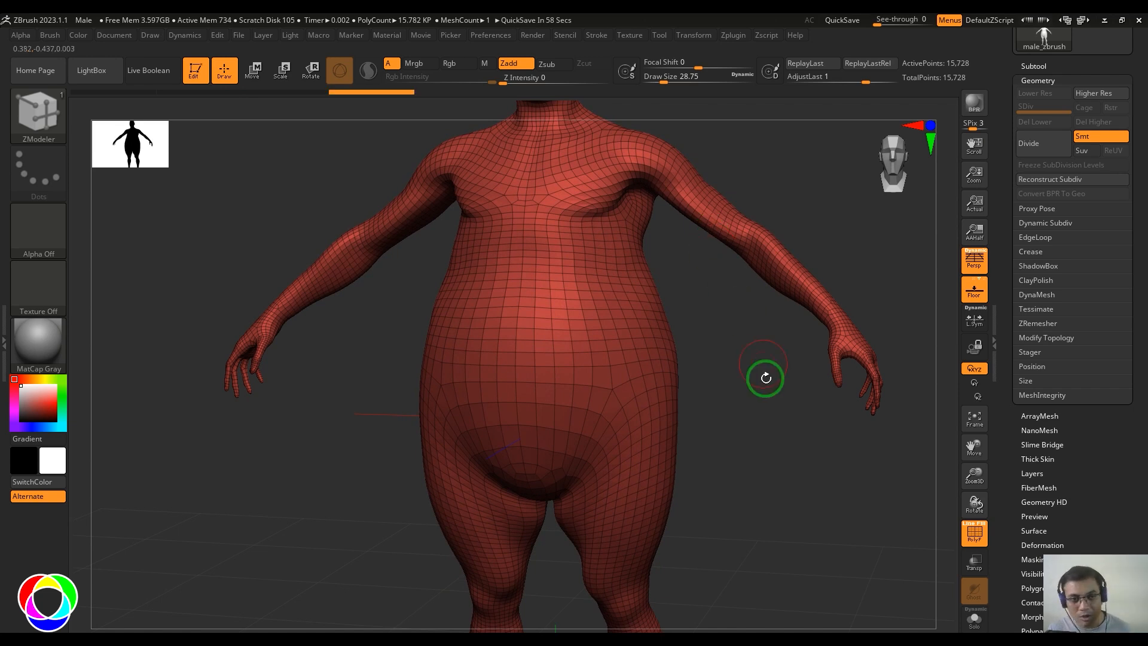
pyautogui.keyDown('alt'); pyautogui.moveTo(766, 379); pyautogui.dragTo(740, 321); pyautogui.keyUp('alt')
pyautogui.keyDown('alt'); pyautogui.moveTo(532, 140); pyautogui.dragTo(512, 241); pyautogui.keyUp('alt')
# Undo the whole-figure spherize and the stray mesh edits made after it.
pyautogui.hotkey('ctrl', 'z')
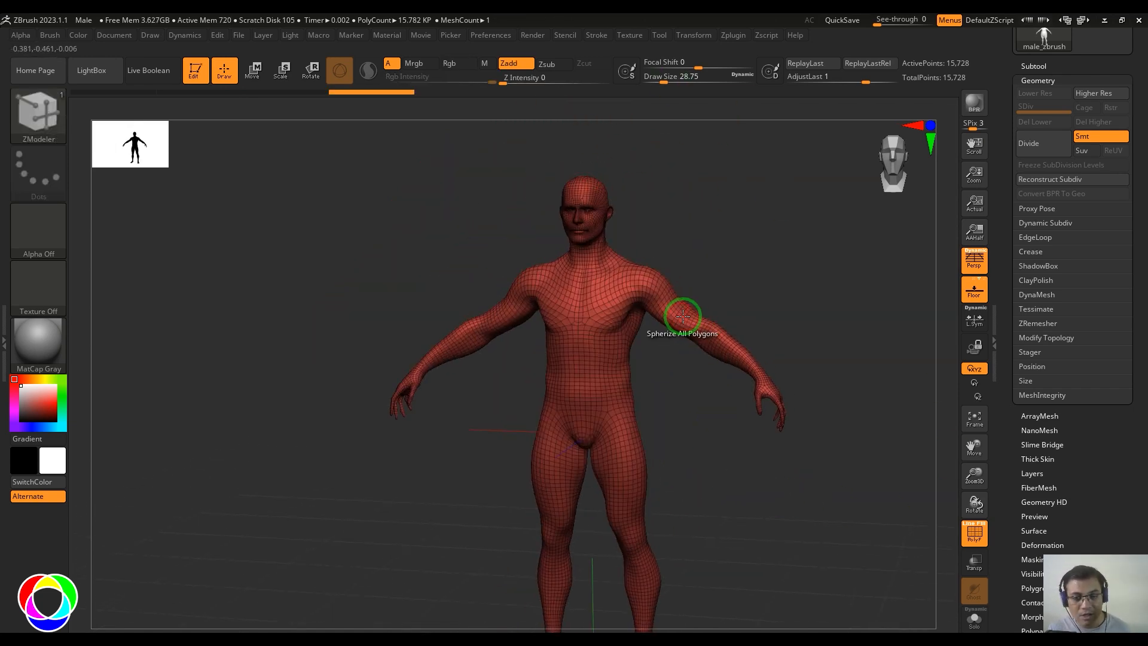
pyautogui.hotkey('ctrl', 'z')
pyautogui.hotkey('ctrl', 'z')
pyautogui.hotkey('ctrl', 'z')
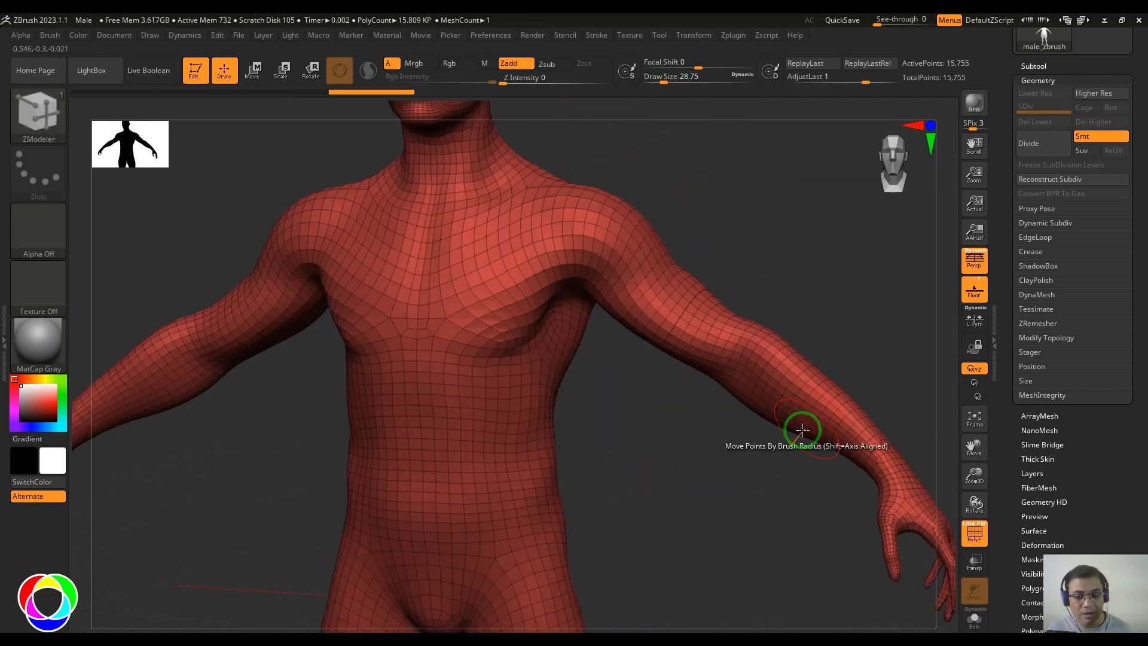
pyautogui.moveTo(684, 329); pyautogui.dragTo(806, 382)
pyautogui.hotkey('ctrl', 'z')
pyautogui.hotkey('ctrl', 'z')
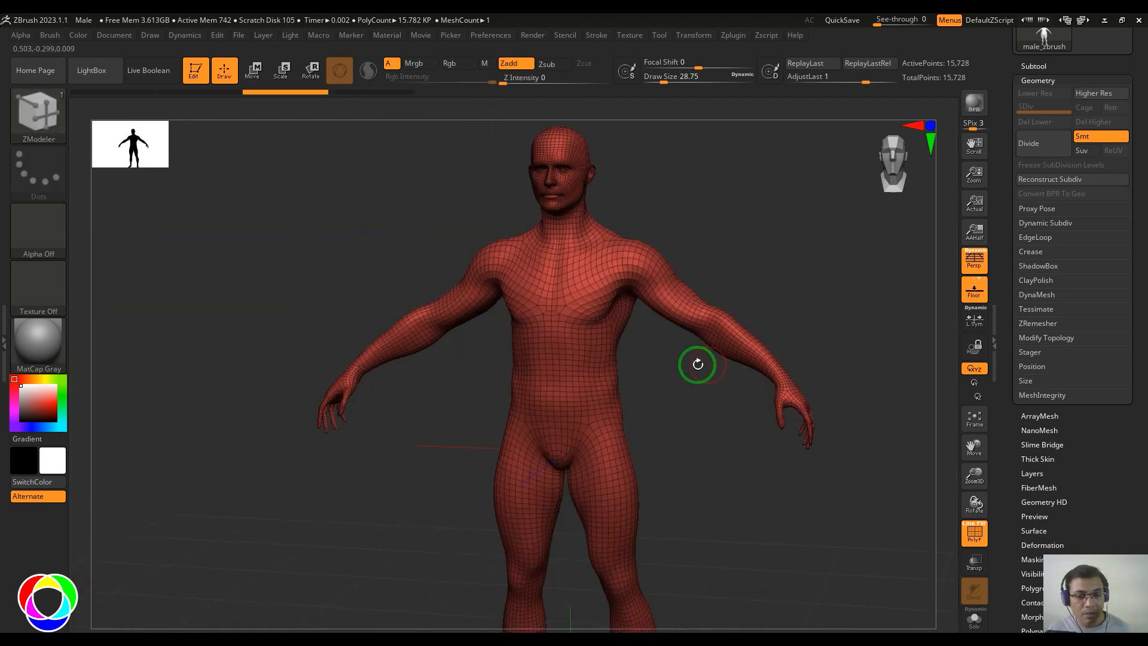
# Try spherizing all polygons of the figure into a full ball and into a partly swollen body, undoing each attempt.
pyautogui.moveTo(604, 290); pyautogui.dragTo(770, 359)
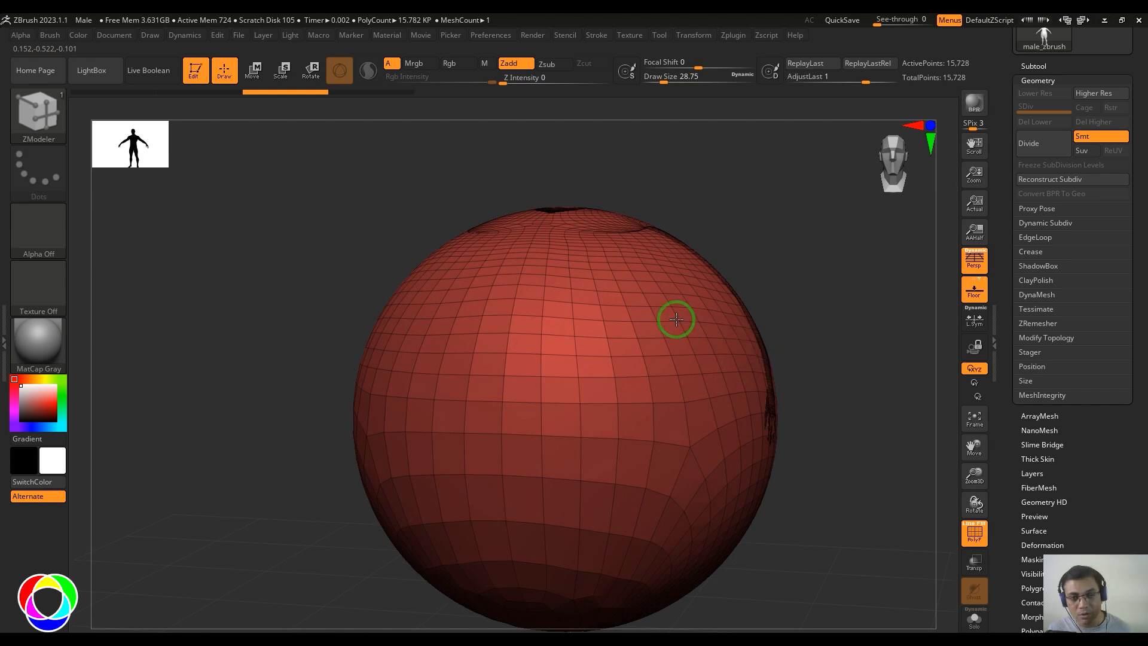
pyautogui.hotkey('ctrl', 'z')
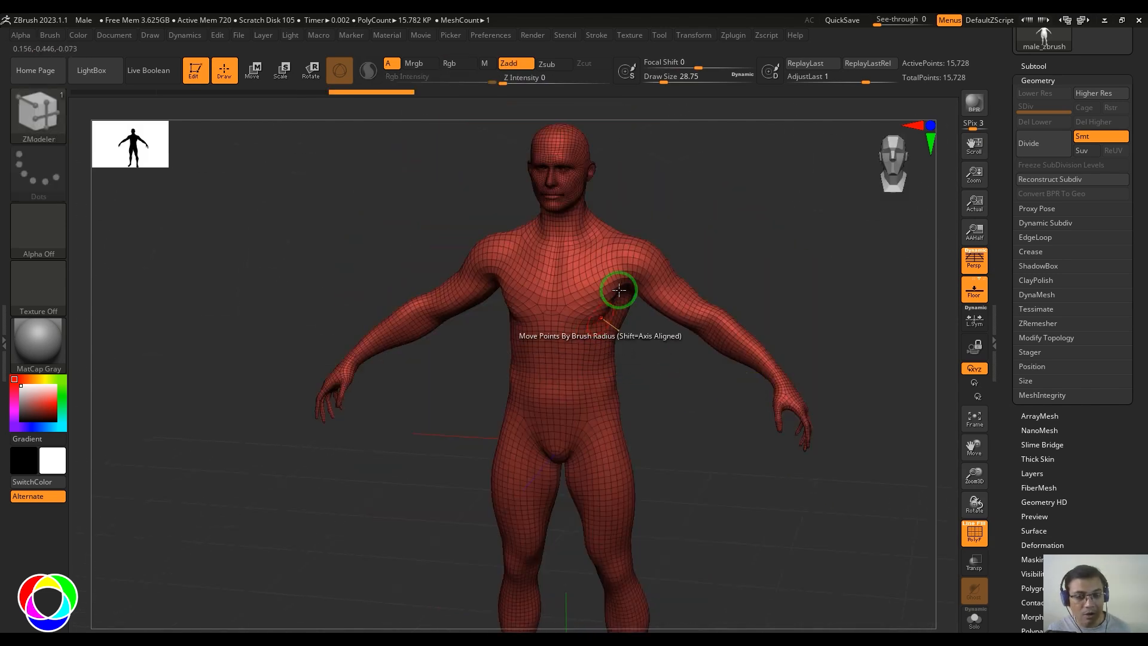
pyautogui.moveTo(635, 262); pyautogui.dragTo(700, 301)
pyautogui.keyDown('alt'); pyautogui.moveTo(798, 303); pyautogui.dragTo(753, 263); pyautogui.keyUp('alt')
pyautogui.moveTo(753, 269); pyautogui.dragTo(718, 483)
pyautogui.hotkey('ctrl', 'z')
pyautogui.hotkey('ctrl', 'z')
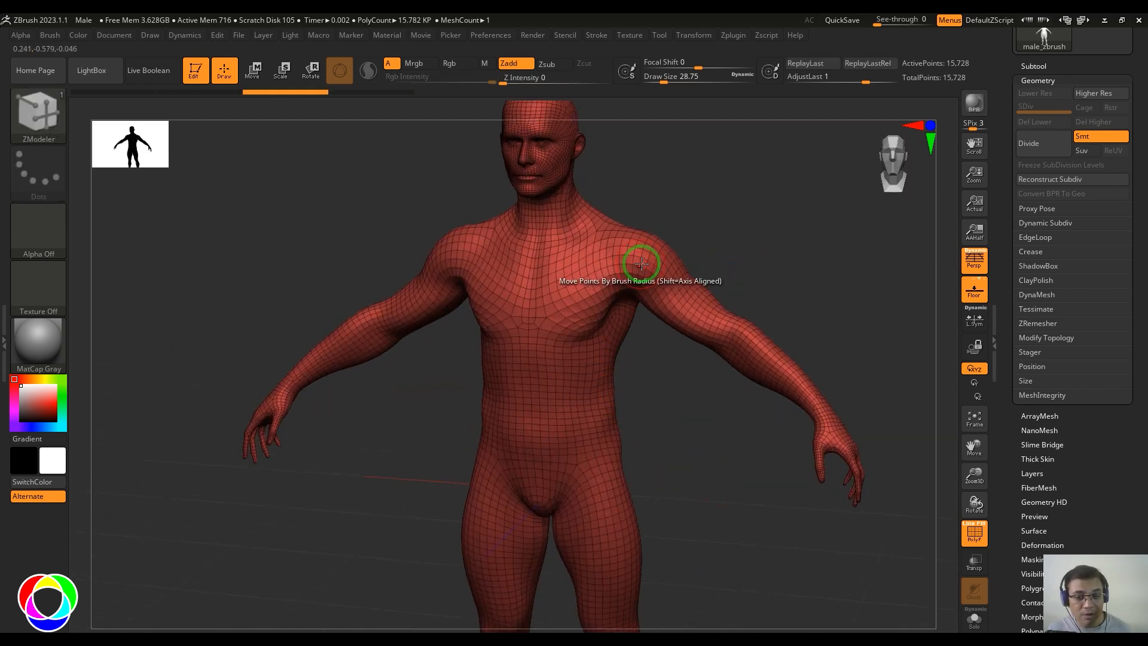
pyautogui.hotkey('ctrl', 'shift', 'z')
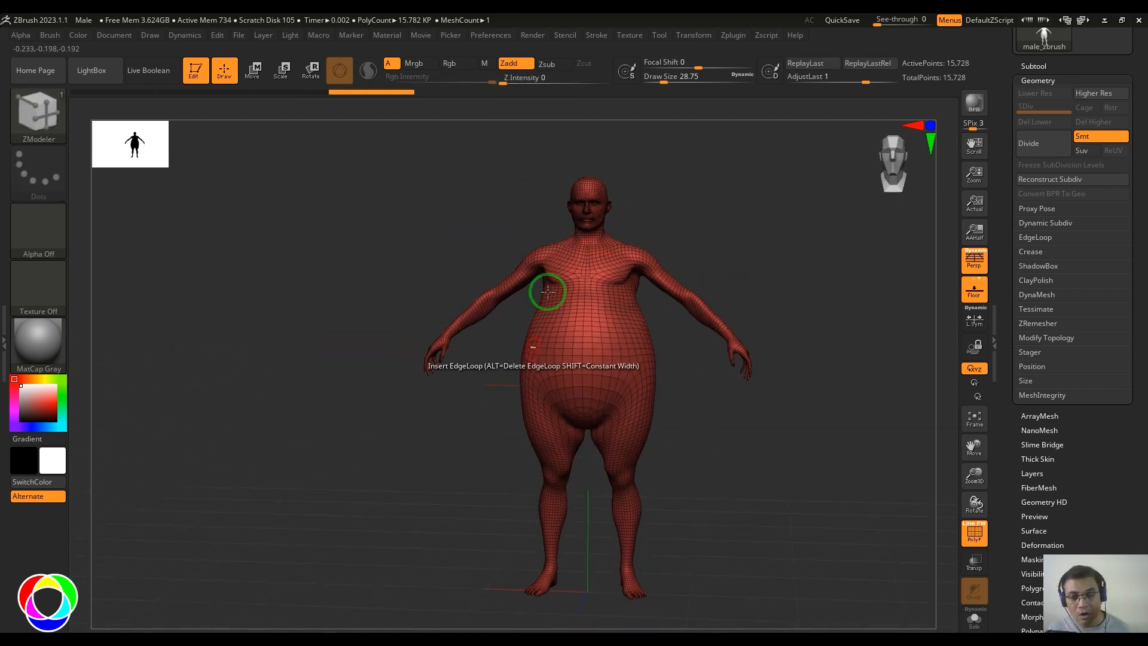
pyautogui.hotkey('ctrl', 'z')
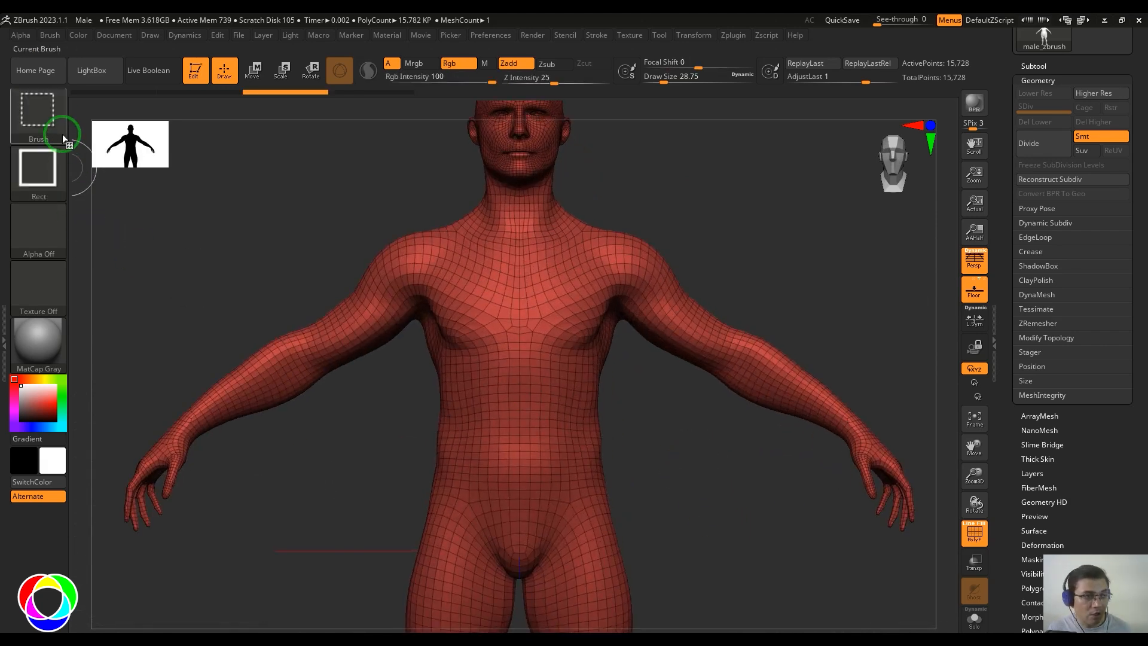
# Choose the SelectLasso brush and isolate the figure's left upper arm, from shoulder to elbow.
pyautogui.keyDown('ctrl'); pyautogui.keyDown('shift'); pyautogui.click(52, 113); pyautogui.keyUp('shift'); pyautogui.keyUp('ctrl')
pyautogui.click(623, 183)
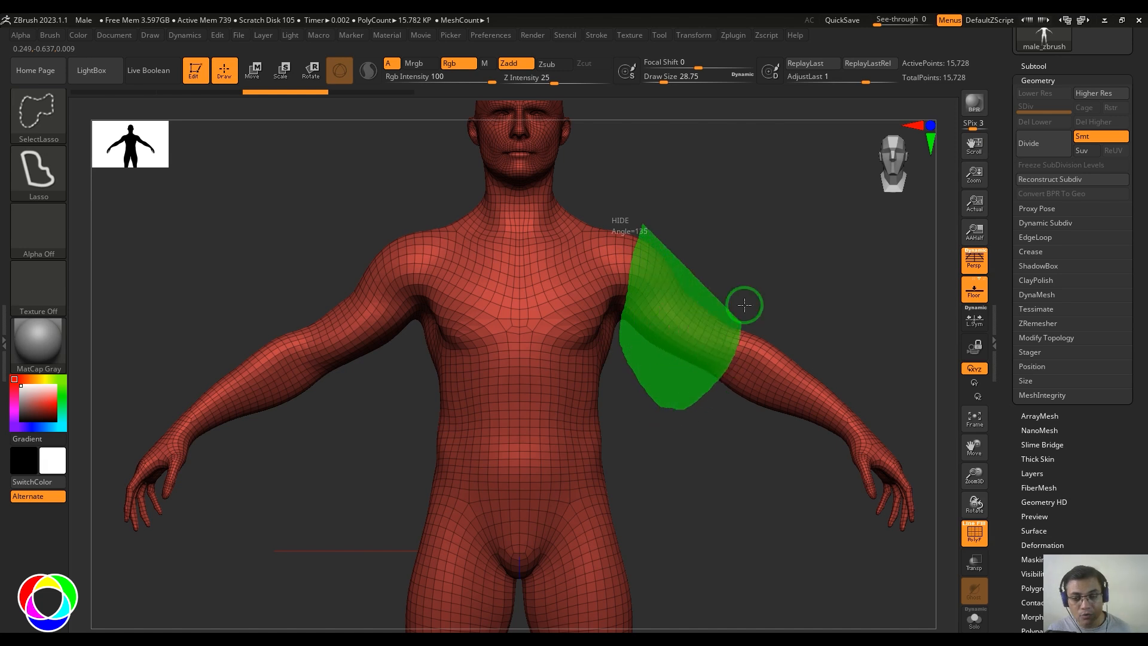
pyautogui.keyDown('ctrl'); pyautogui.keyDown('shift'); pyautogui.moveTo(745, 305); pyautogui.dragTo(664, 190); pyautogui.keyUp('shift'); pyautogui.keyUp('ctrl')
pyautogui.keyDown('ctrl'); pyautogui.moveTo(749, 256); pyautogui.dragTo(754, 299, button='right'); pyautogui.keyUp('ctrl')
pyautogui.moveTo(834, 456)
pyautogui.keyDown('ctrl'); pyautogui.keyDown('alt'); pyautogui.keyDown('shift'); pyautogui.mouseDown()
pyautogui.moveTo(772, 433)
pyautogui.moveTo(804, 441)
pyautogui.mouseUp(); pyautogui.keyUp('shift'); pyautogui.keyUp('alt'); pyautogui.keyUp('ctrl')
pyautogui.keyDown('ctrl'); pyautogui.keyDown('alt'); pyautogui.keyDown('shift'); pyautogui.moveTo(819, 383); pyautogui.dragTo(843, 467); pyautogui.keyUp('shift'); pyautogui.keyUp('alt'); pyautogui.keyUp('ctrl')
pyautogui.moveTo(798, 470)
pyautogui.keyDown('ctrl'); pyautogui.keyDown('alt'); pyautogui.keyDown('shift'); pyautogui.mouseDown()
pyautogui.moveTo(753, 459)
pyautogui.moveTo(750, 447)
pyautogui.mouseUp(); pyautogui.keyUp('shift'); pyautogui.keyUp('alt'); pyautogui.keyUp('ctrl')
pyautogui.keyDown('ctrl'); pyautogui.keyDown('shift'); pyautogui.moveTo(808, 290); pyautogui.dragTo(793, 307); pyautogui.keyUp('shift'); pyautogui.keyUp('ctrl')
pyautogui.keyDown('ctrl'); pyautogui.keyDown('shift'); pyautogui.moveTo(633, 365); pyautogui.dragTo(648, 380); pyautogui.keyUp('shift'); pyautogui.keyUp('ctrl')
# Assign the isolated left upper arm to its own polygroup and show the whole figure again.
pyautogui.hotkey('ctrl', 'w')
pyautogui.keyDown('ctrl'); pyautogui.keyDown('shift'); pyautogui.click(839, 257); pyautogui.keyUp('shift'); pyautogui.keyUp('ctrl')
pyautogui.moveTo(828, 287)
pyautogui.keyDown('ctrl'); pyautogui.mouseDown(button='right')
pyautogui.moveTo(816, 253)
pyautogui.moveTo(709, 341)
pyautogui.mouseUp(button='right'); pyautogui.keyUp('ctrl')
# Set the Spherize target to Polygroup Island and partially spherize the left upper arm's polygroup.
pyautogui.press('space')
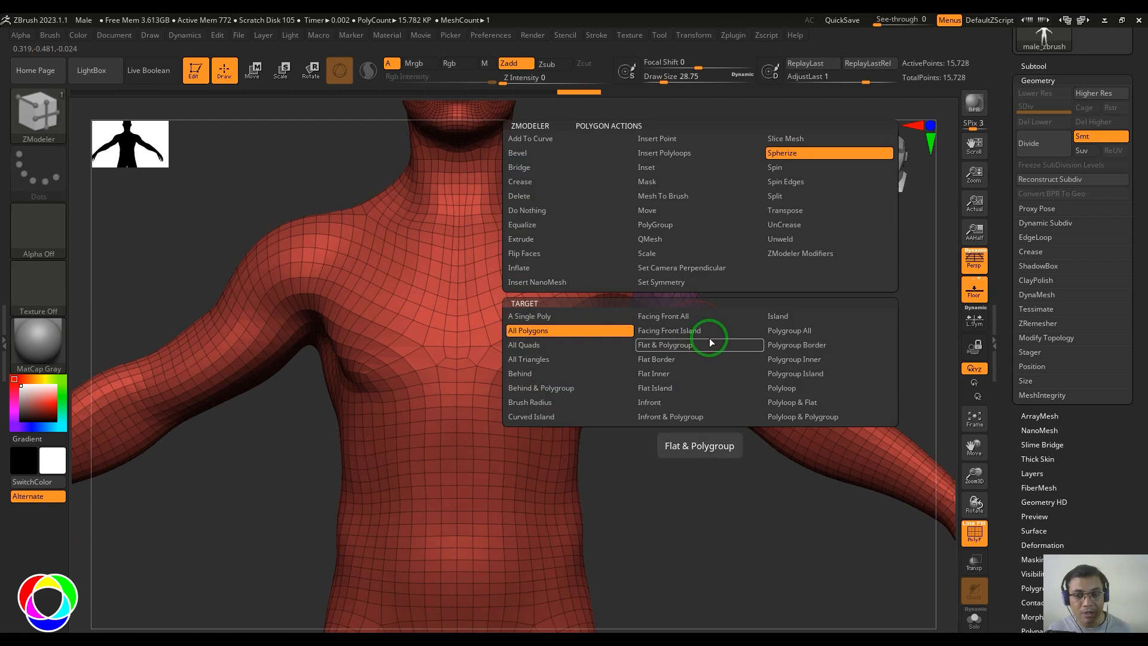
pyautogui.click(813, 375)
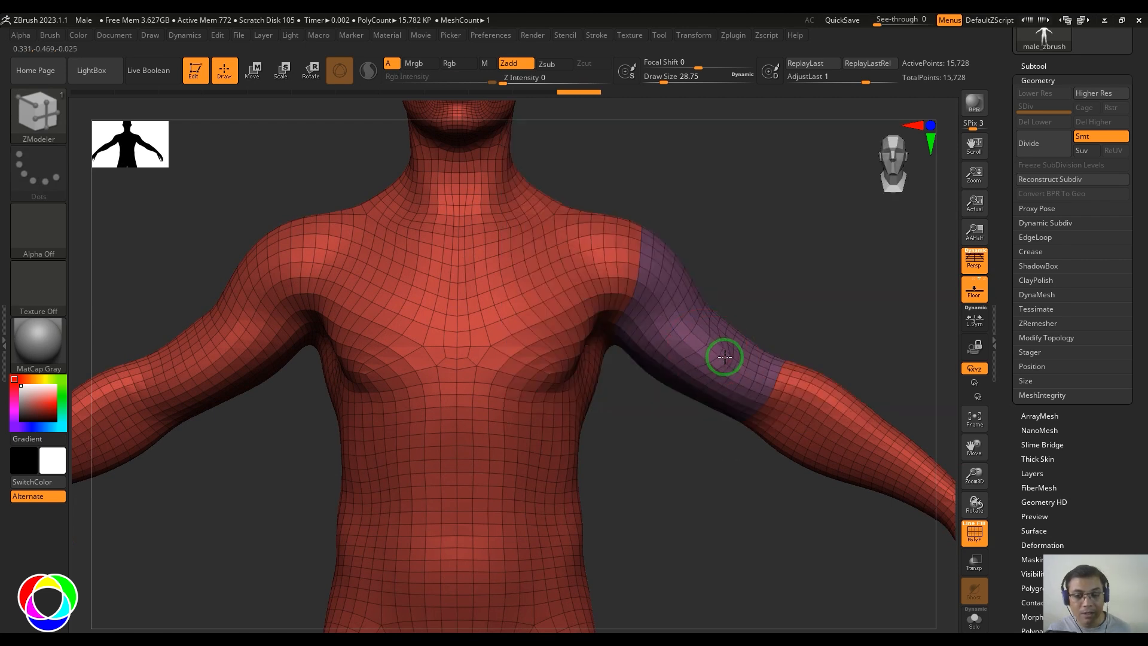
pyautogui.moveTo(692, 328); pyautogui.dragTo(764, 348)
pyautogui.keyDown('alt'); pyautogui.moveTo(710, 460); pyautogui.dragTo(705, 395); pyautogui.keyUp('alt')
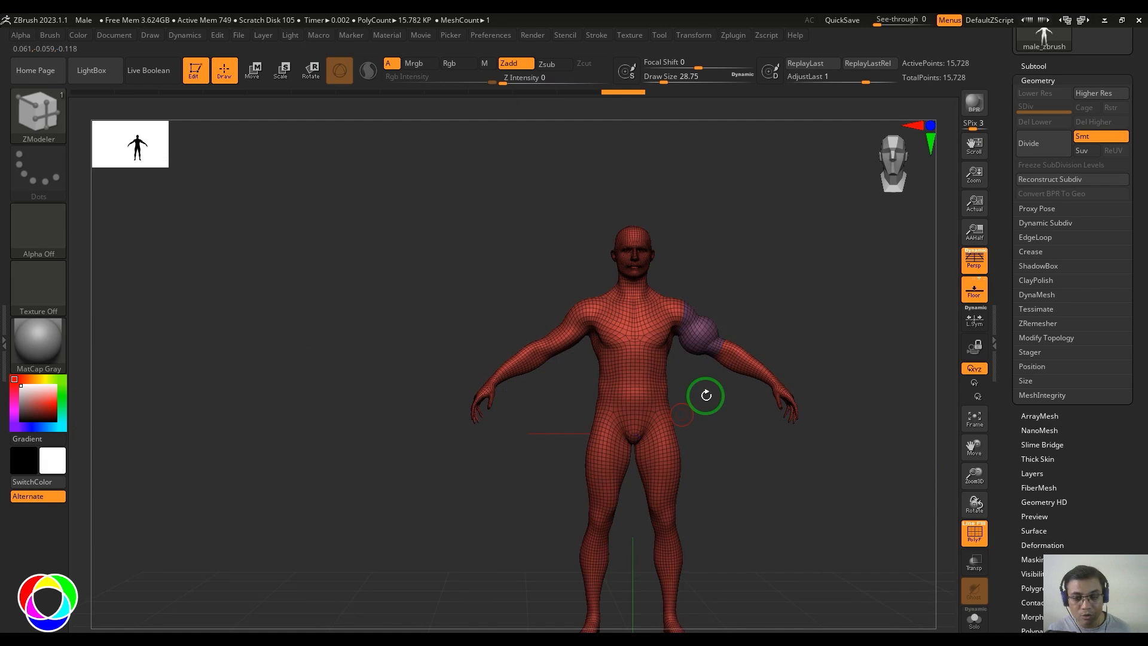
pyautogui.keyDown('alt'); pyautogui.moveTo(753, 449); pyautogui.dragTo(761, 562); pyautogui.keyUp('alt')
# Undo the arm bulge, spherize the upper arm's polygroup fully into a ball, and undo that as well.
pyautogui.hotkey('ctrl', 'z')
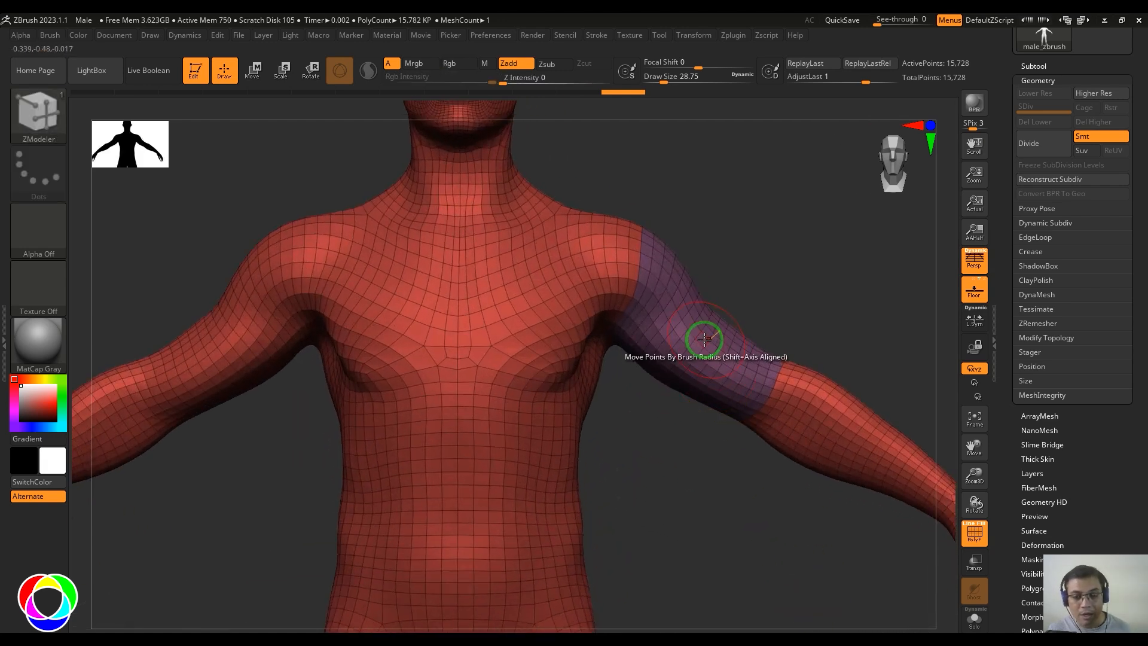
pyautogui.moveTo(750, 368); pyautogui.dragTo(759, 373)
pyautogui.keyDown('alt'); pyautogui.moveTo(806, 283); pyautogui.dragTo(792, 221); pyautogui.keyUp('alt')
pyautogui.moveTo(802, 269)
pyautogui.mouseDown()
pyautogui.moveTo(769, 300)
pyautogui.moveTo(801, 258)
pyautogui.mouseUp()
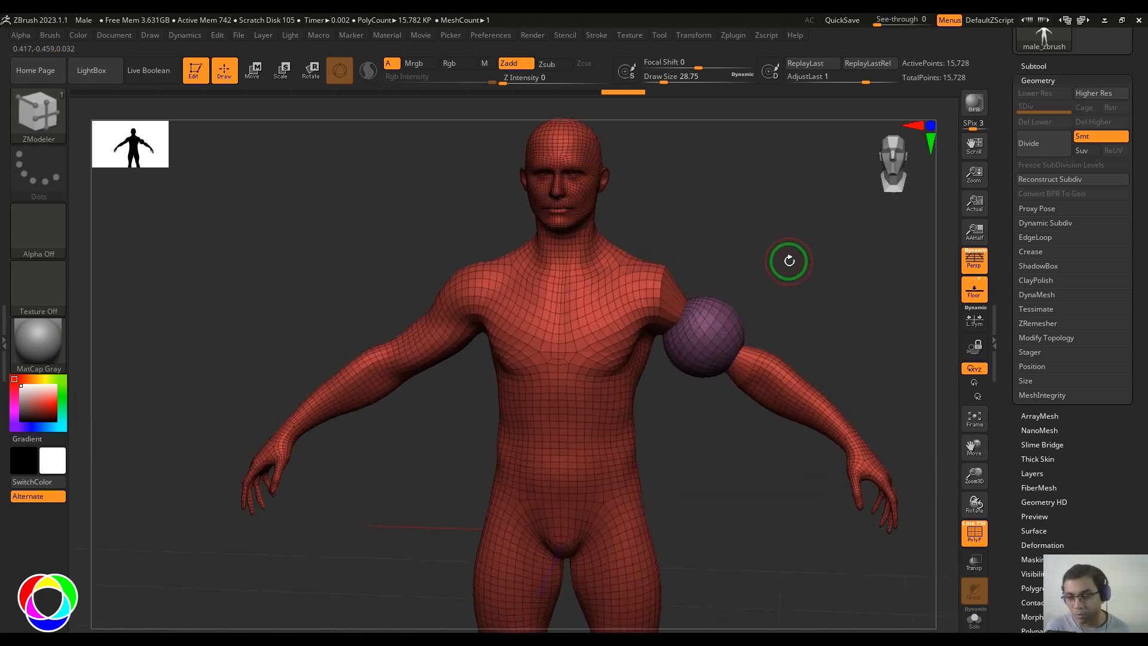
pyautogui.hotkey('ctrl', 'z')
# Spherize the left upper arm's polygroup island moderately so it bulges like an enlarged muscle.
pyautogui.keyDown('alt'); pyautogui.moveTo(764, 279); pyautogui.dragTo(765, 335); pyautogui.keyUp('alt')
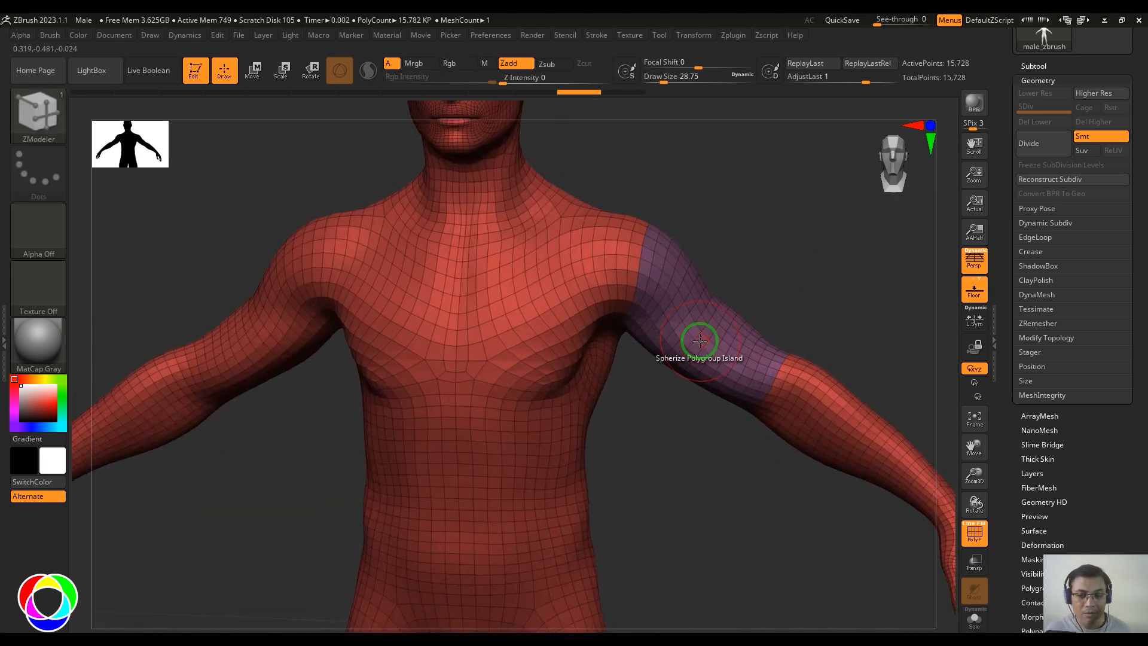
pyautogui.moveTo(718, 363)
pyautogui.mouseDown()
pyautogui.moveTo(726, 379)
pyautogui.moveTo(715, 379)
pyautogui.mouseUp()
pyautogui.hotkey('ctrl', 'z')
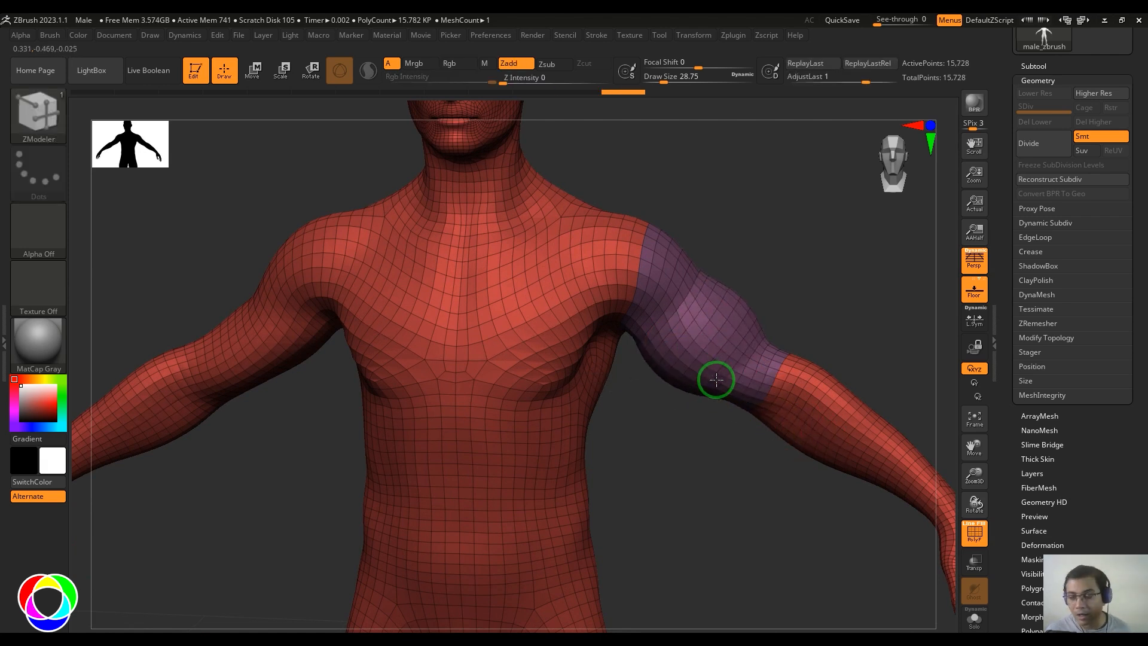
pyautogui.keyDown('alt'); pyautogui.moveTo(716, 502); pyautogui.dragTo(712, 475); pyautogui.keyUp('alt')
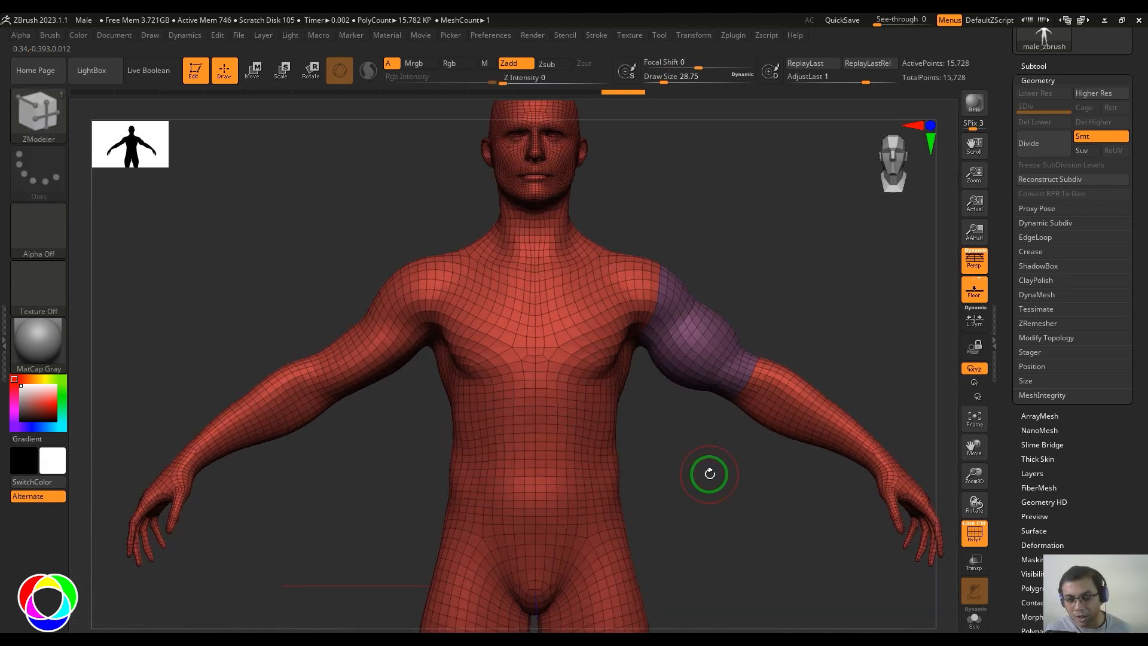